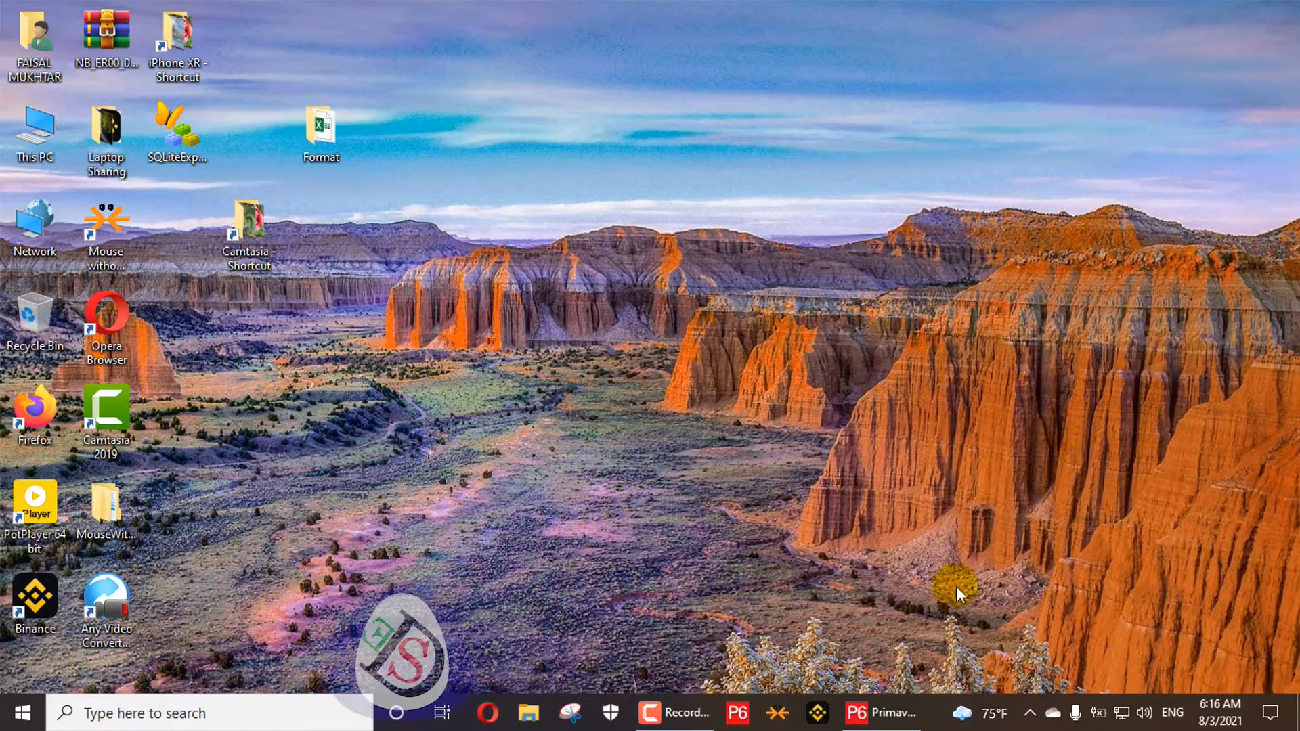
# Switch to Primavera P6 and review the Drive activity dates default in the resource settings of project VILL-CON-0037.
pyautogui.click(898, 710)
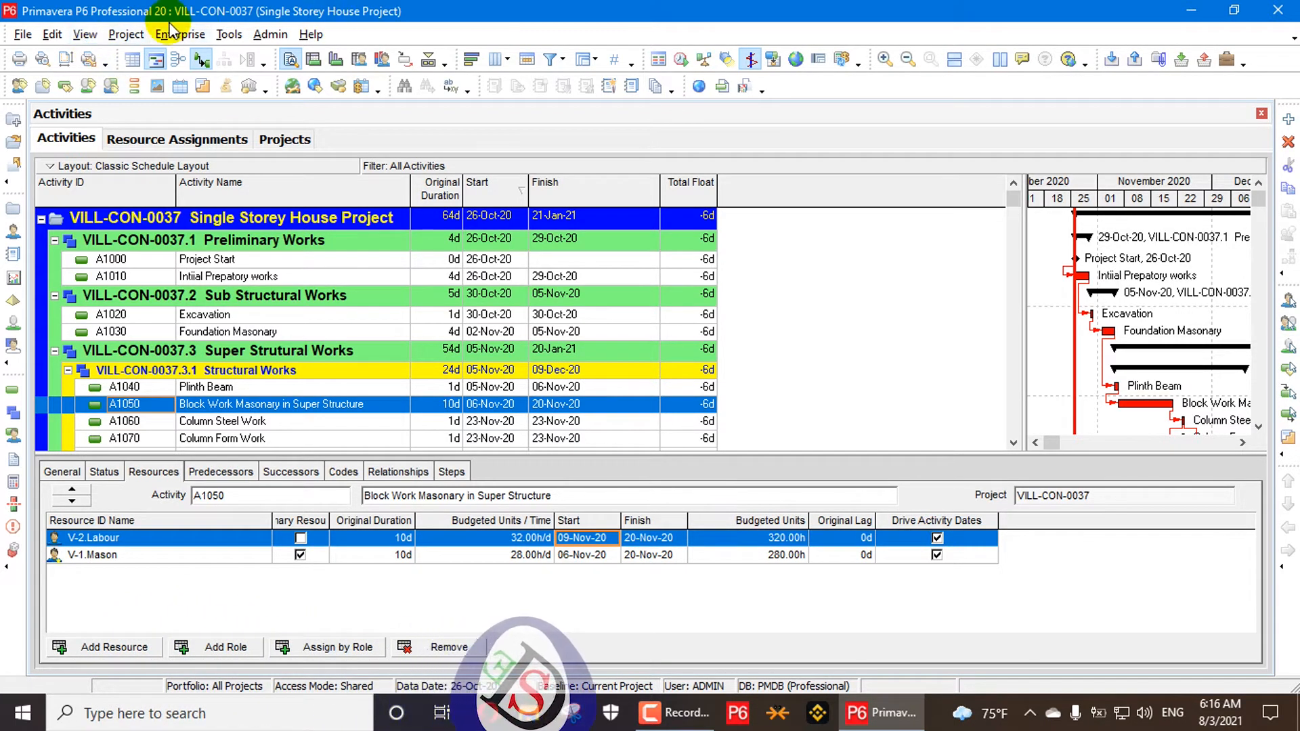
pyautogui.click(274, 139)
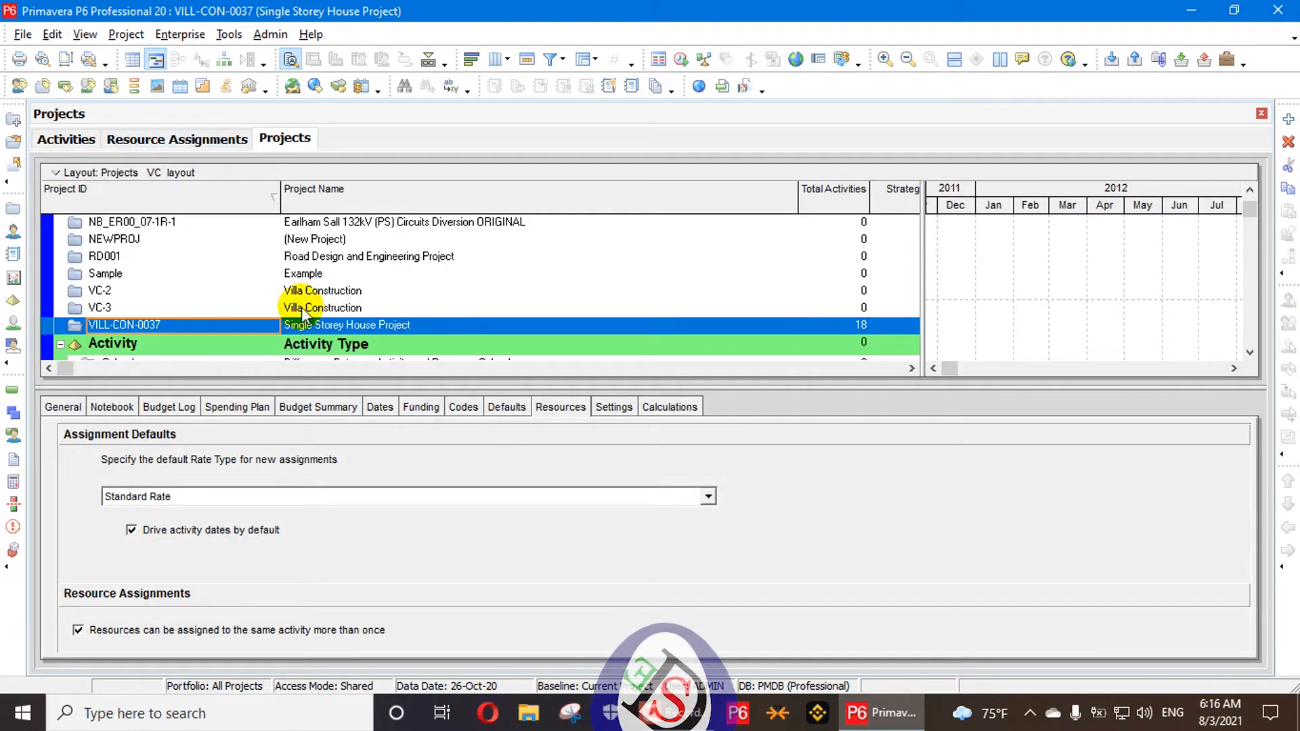
pyautogui.click(61, 138)
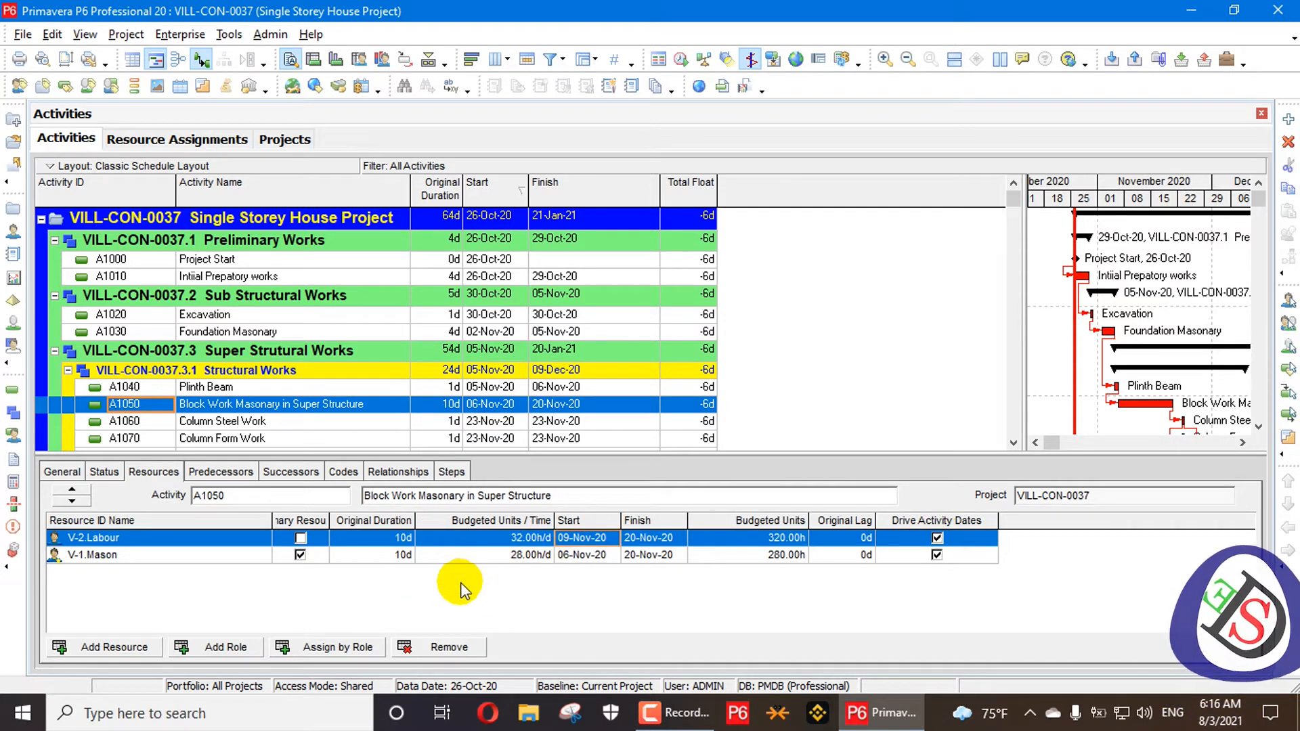
# Replace the V-2 Labour assignment on activity A1050, Block Work Masonary in Super Structure, with a new one budgeted at 320 h.
pyautogui.click(457, 647)
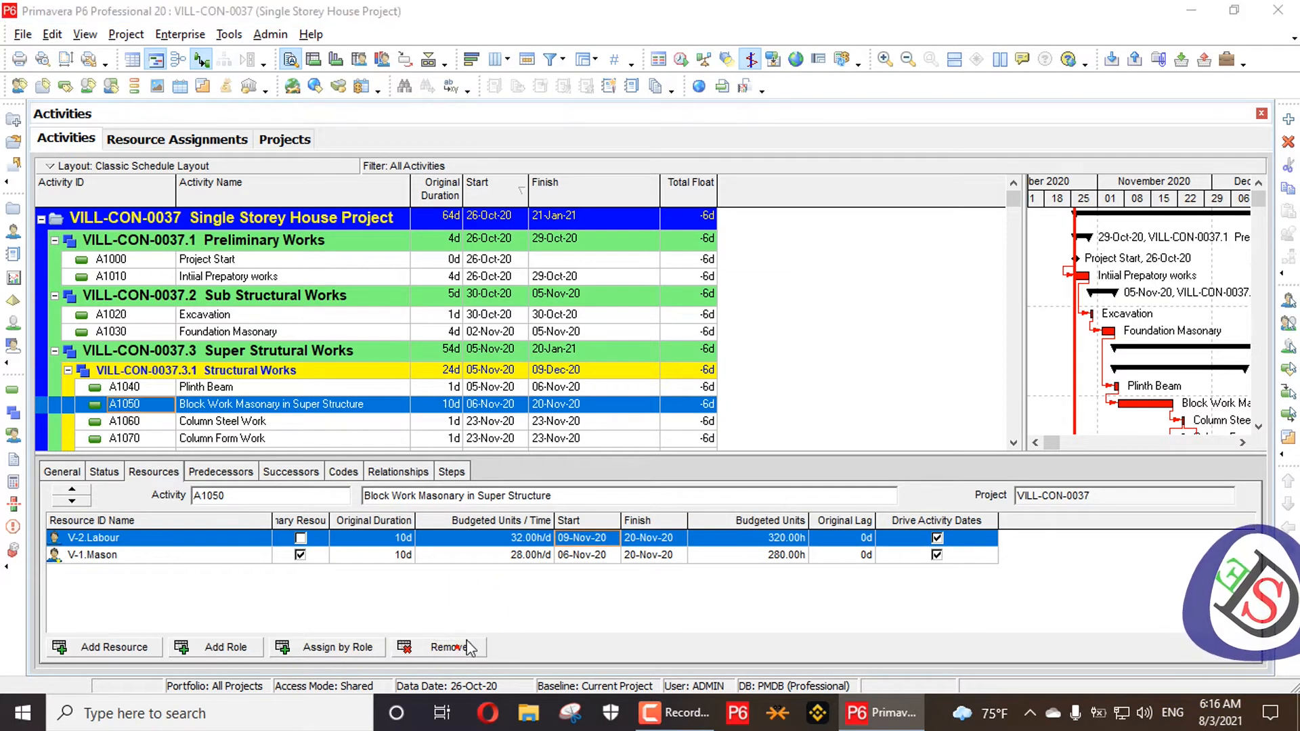
pyautogui.click(623, 391)
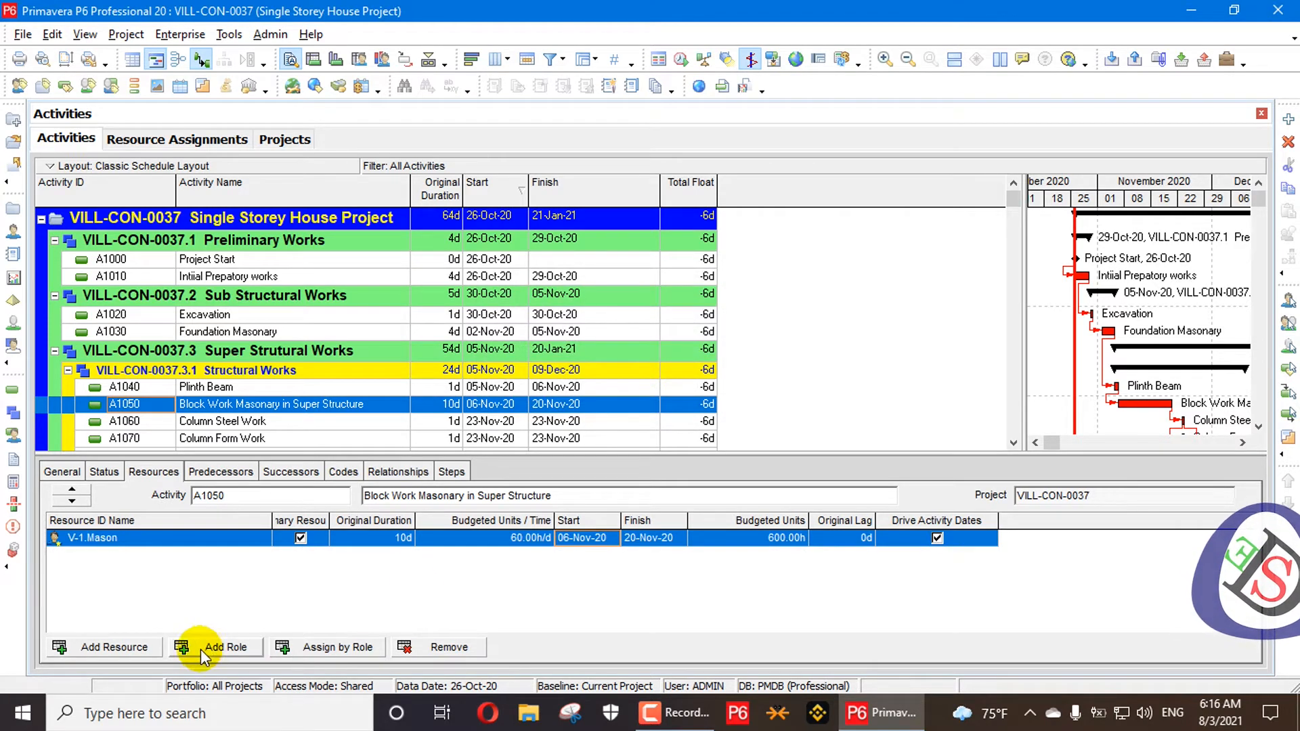
pyautogui.click(113, 647)
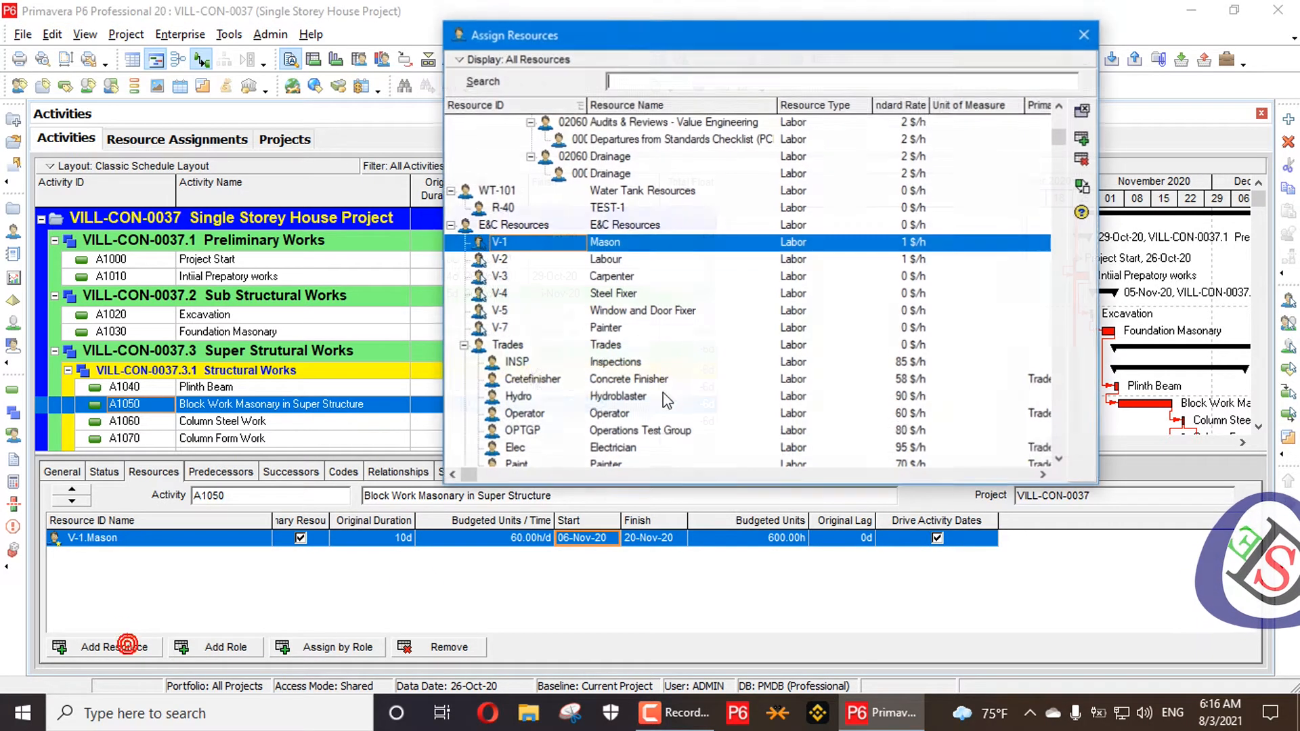
pyautogui.click(612, 265)
pyautogui.doubleClick(612, 266)
pyautogui.click(1084, 35)
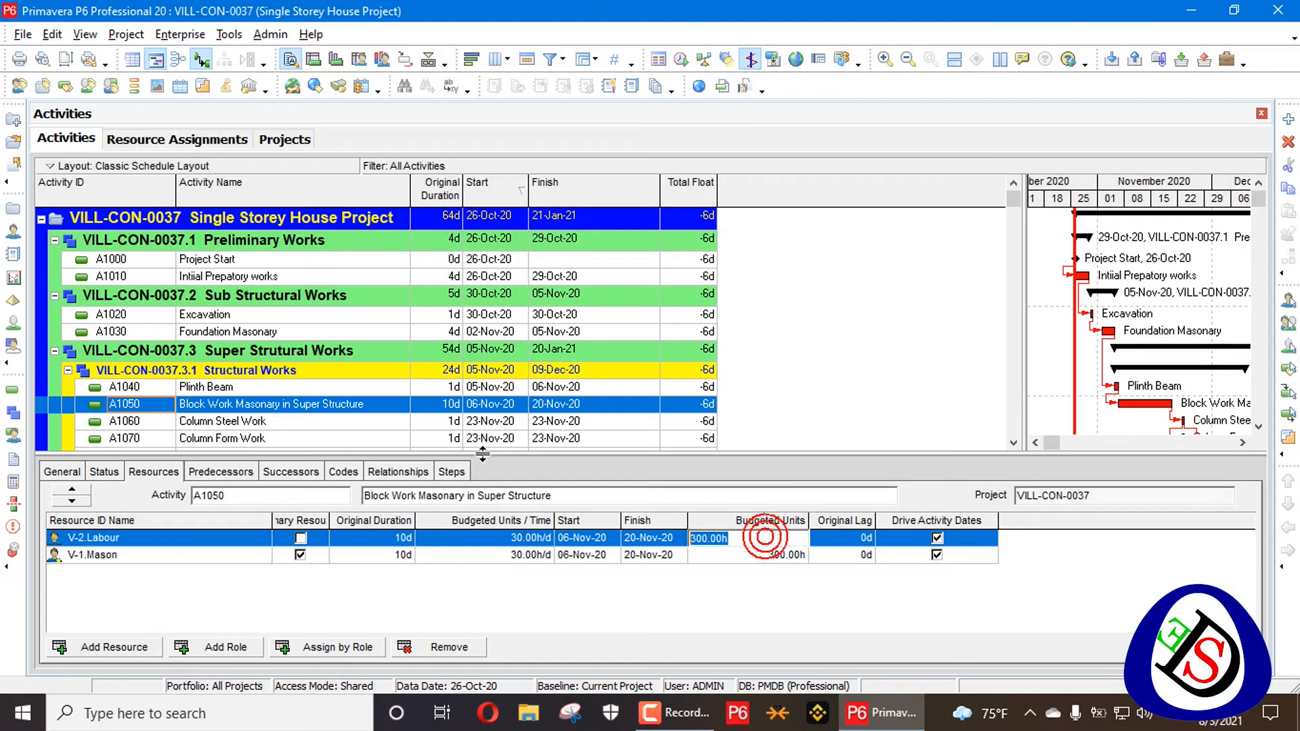
pyautogui.press('Return')
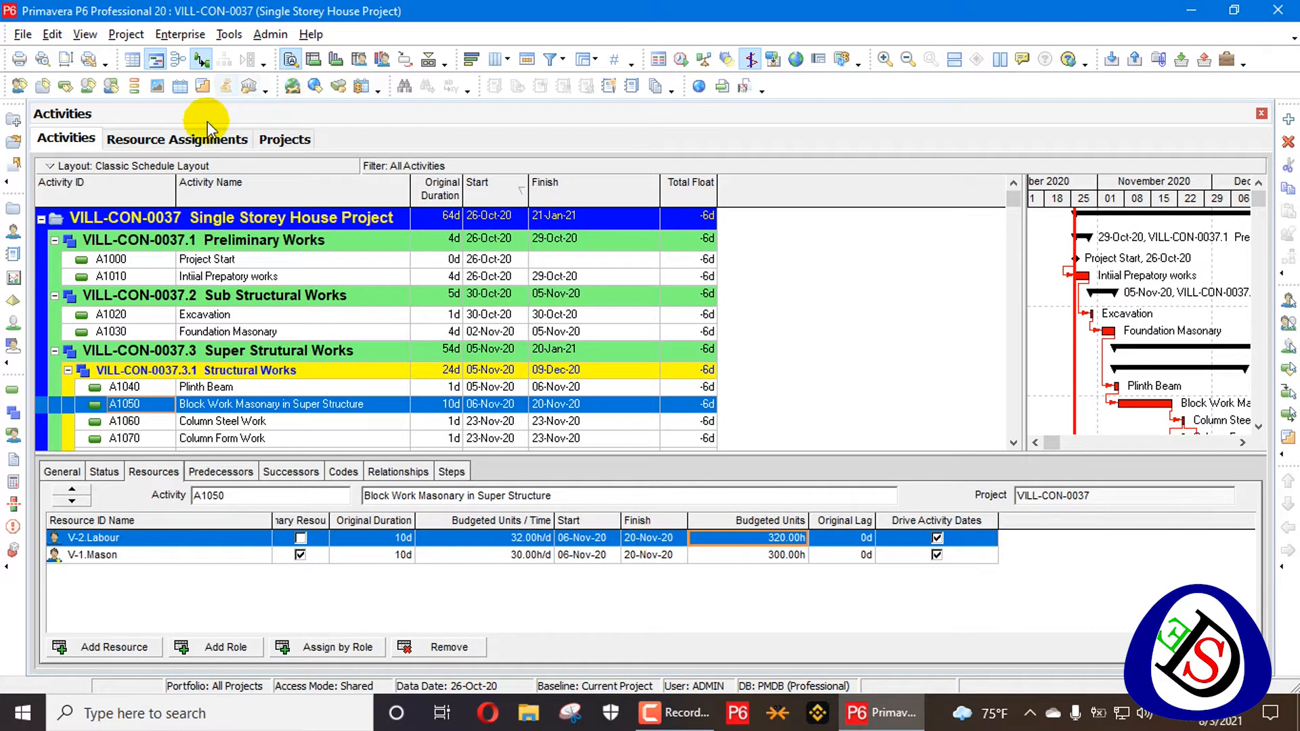
# Examine Labour's start date on activity A1050 and its daily hour distribution in the resource assignments.
pyautogui.click(201, 143)
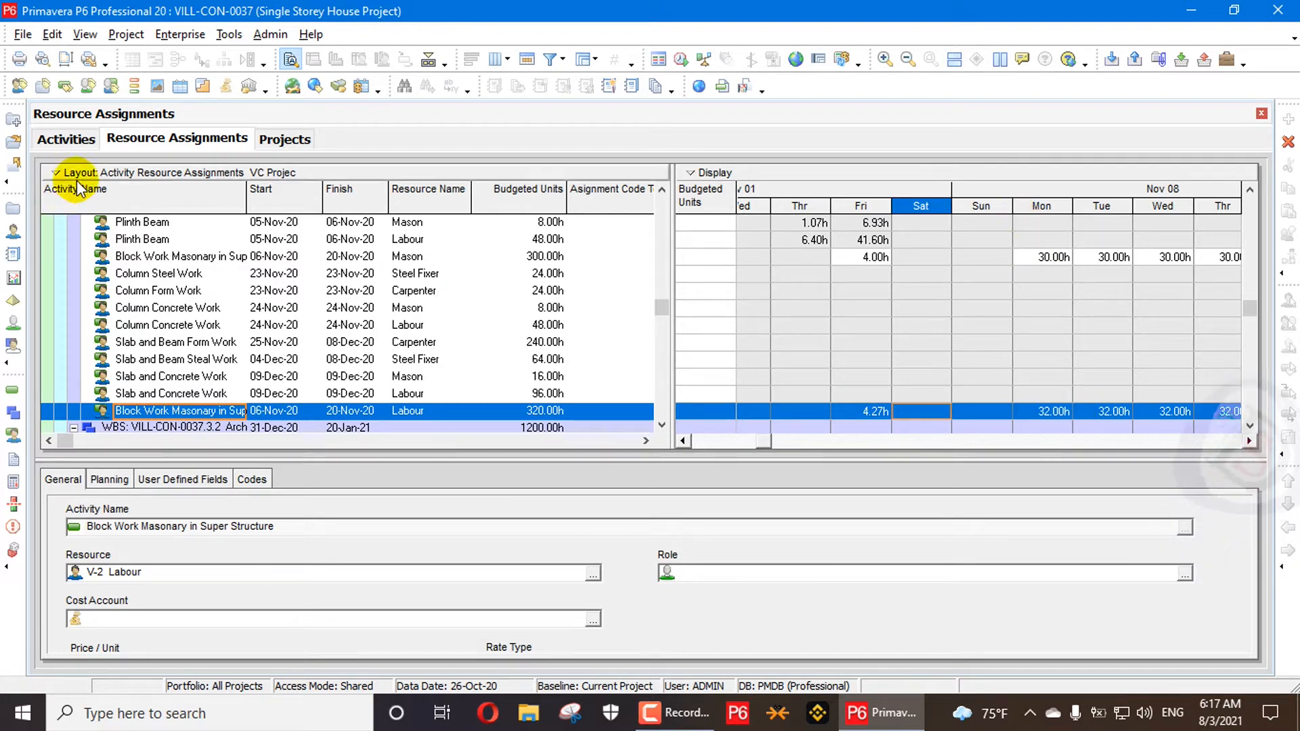
pyautogui.click(74, 138)
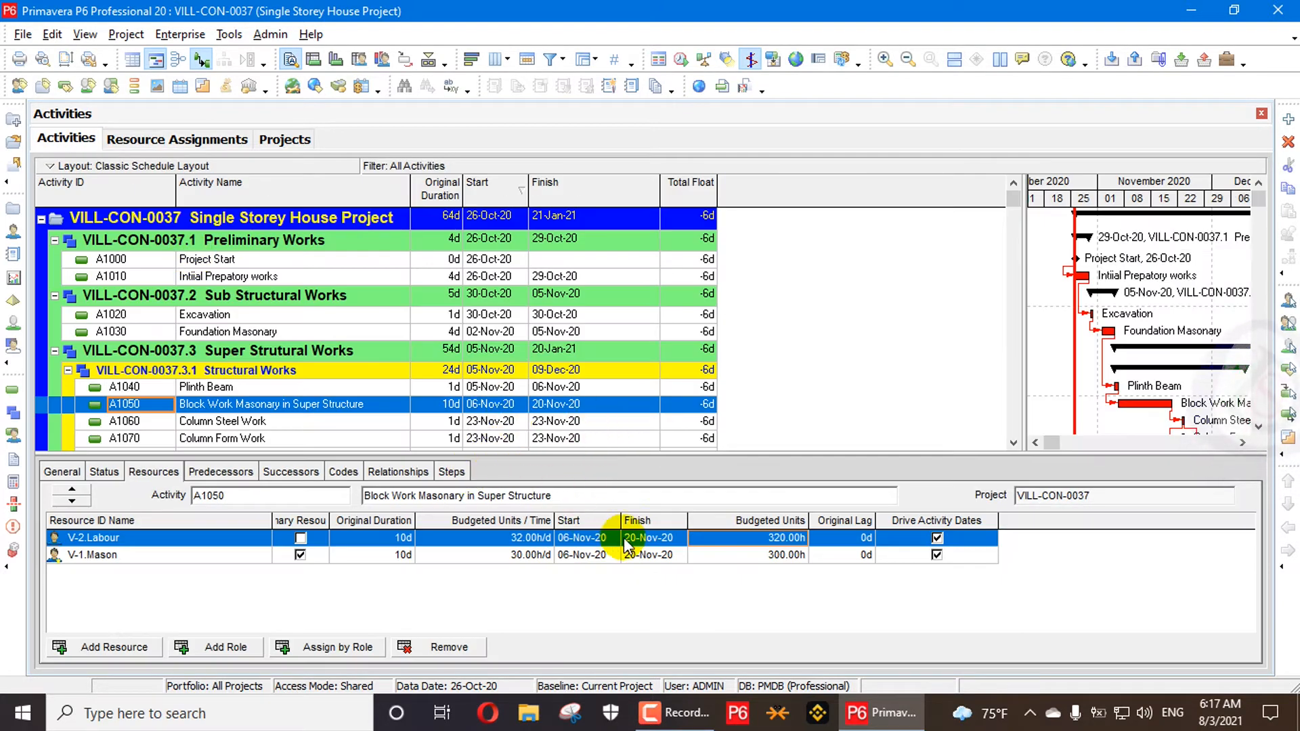
pyautogui.click(592, 540)
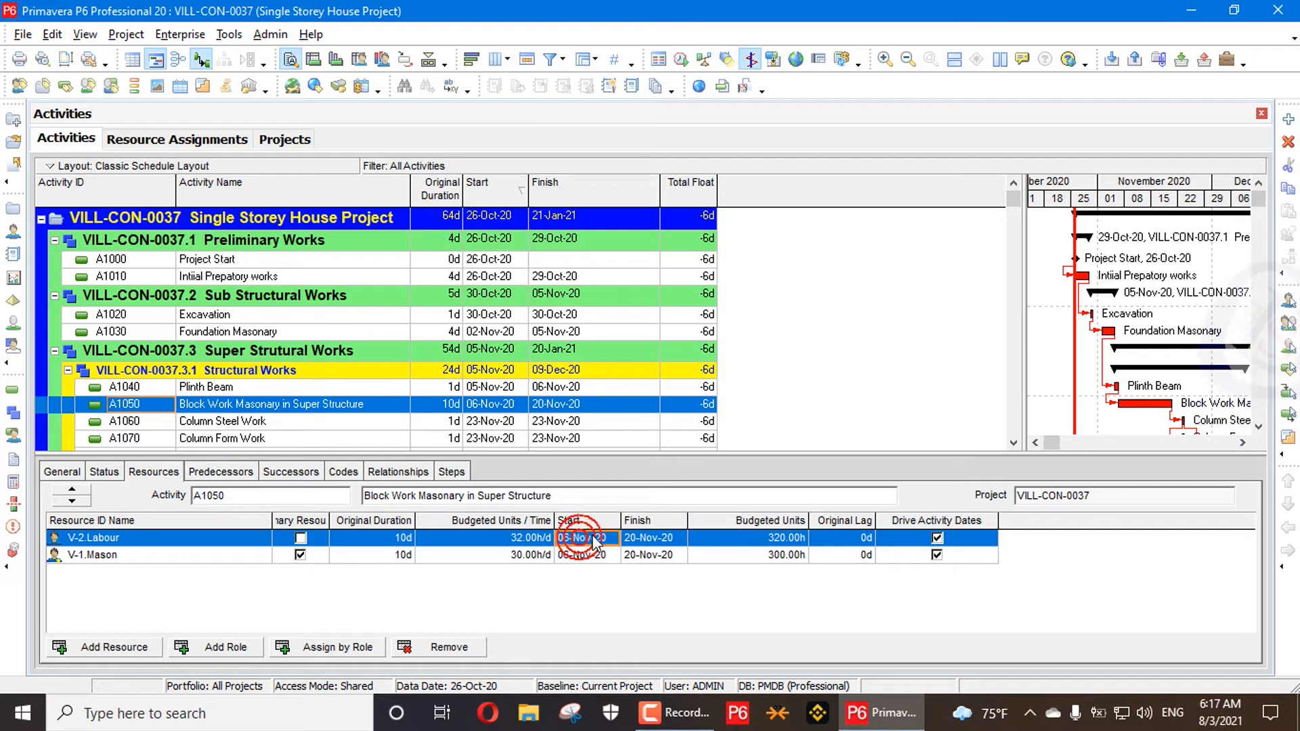
pyautogui.click(613, 540)
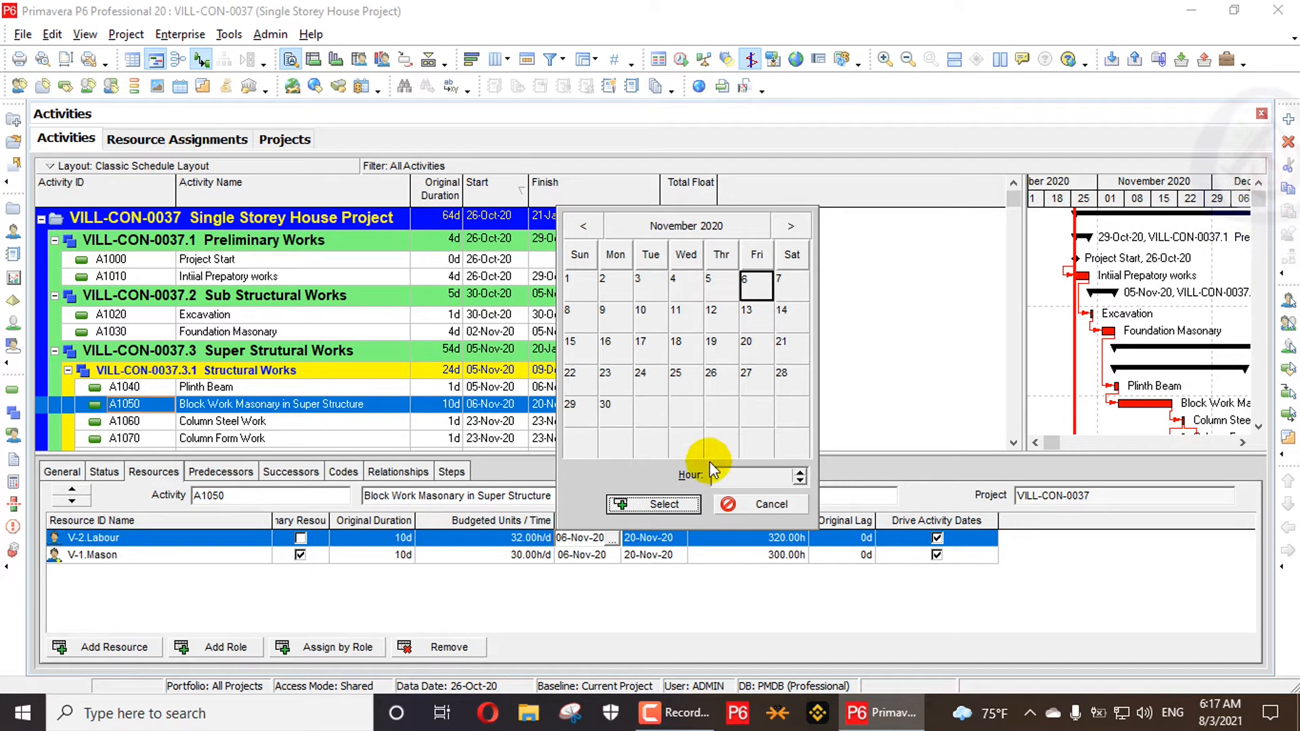
pyautogui.click(769, 508)
pyautogui.click(204, 139)
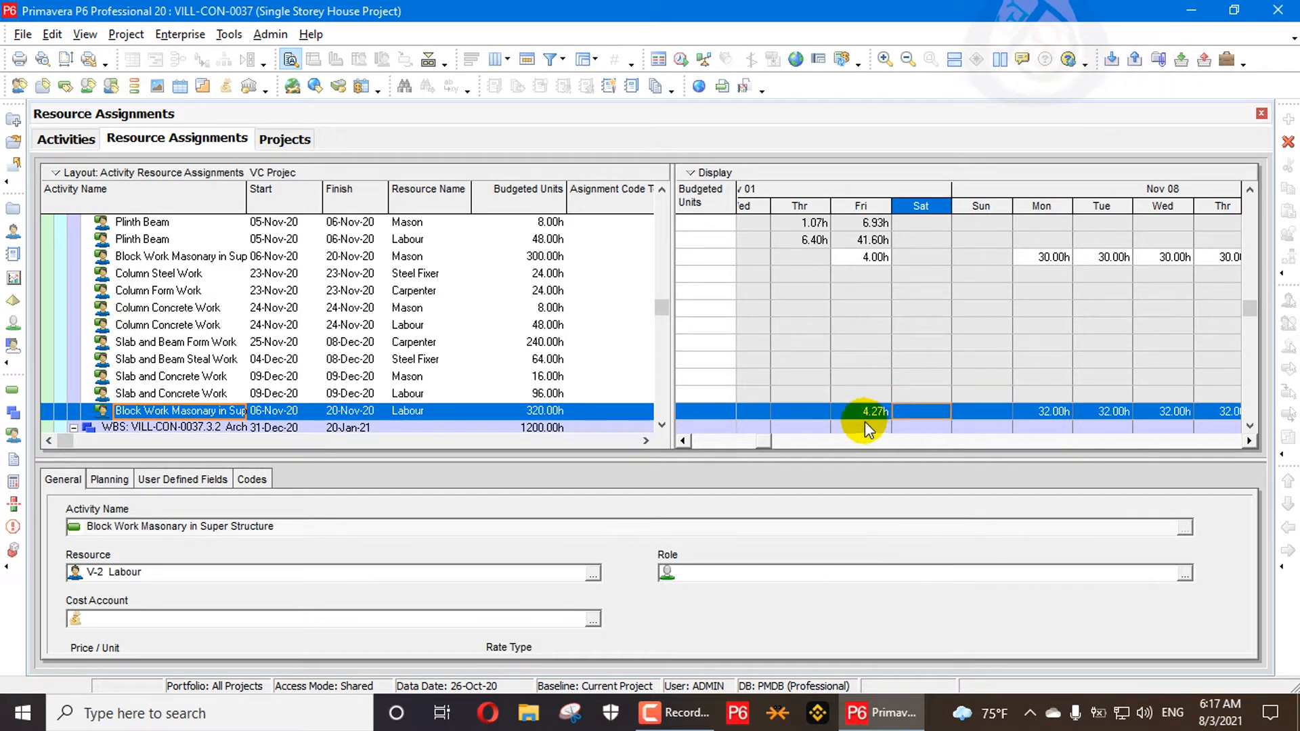
pyautogui.click(66, 139)
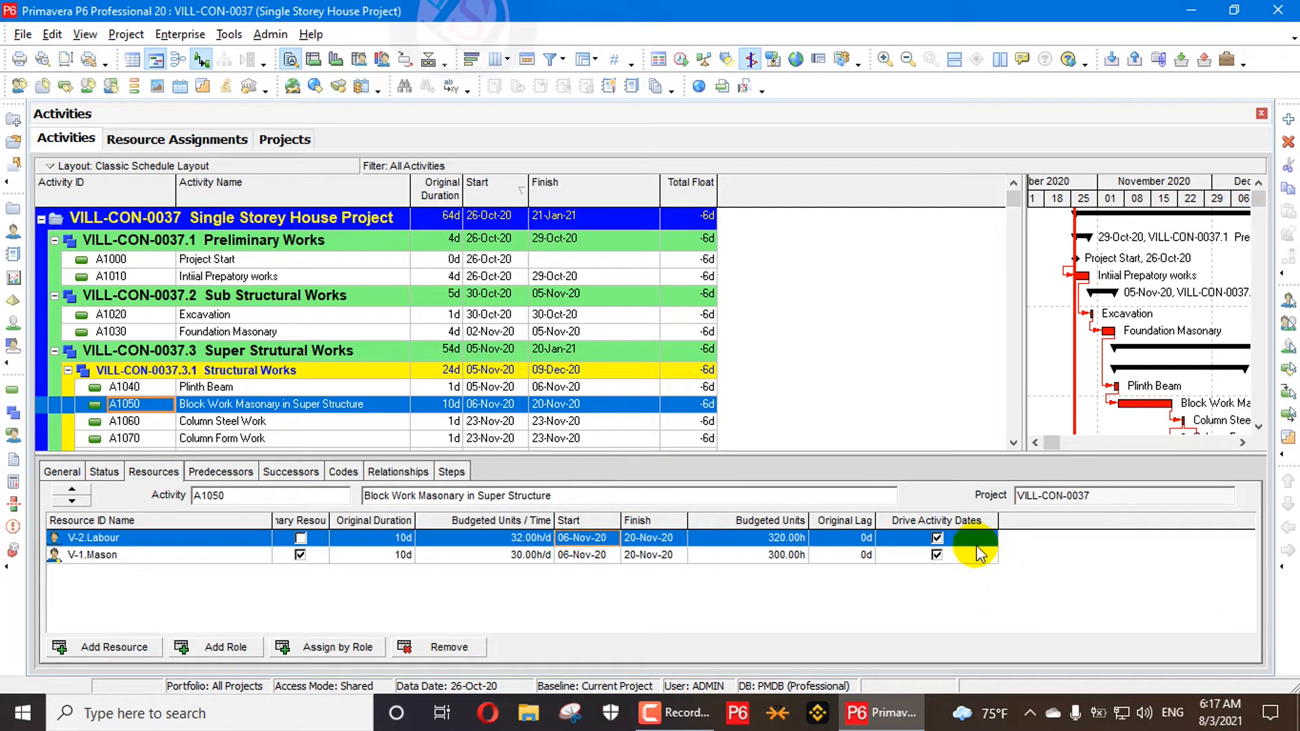
# Turn Drive Activity Dates off and back on for the V-2 Labour assignment of activity A1050.
pyautogui.click(941, 540)
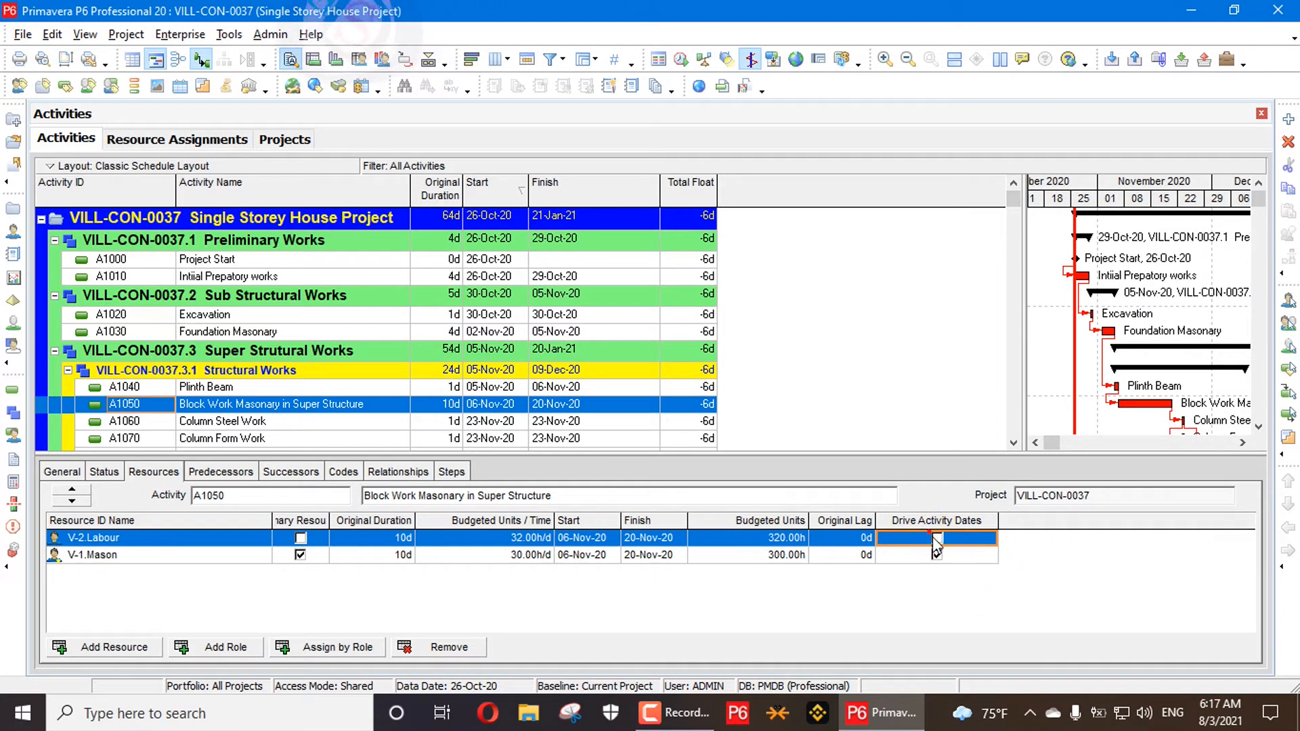
pyautogui.click(937, 539)
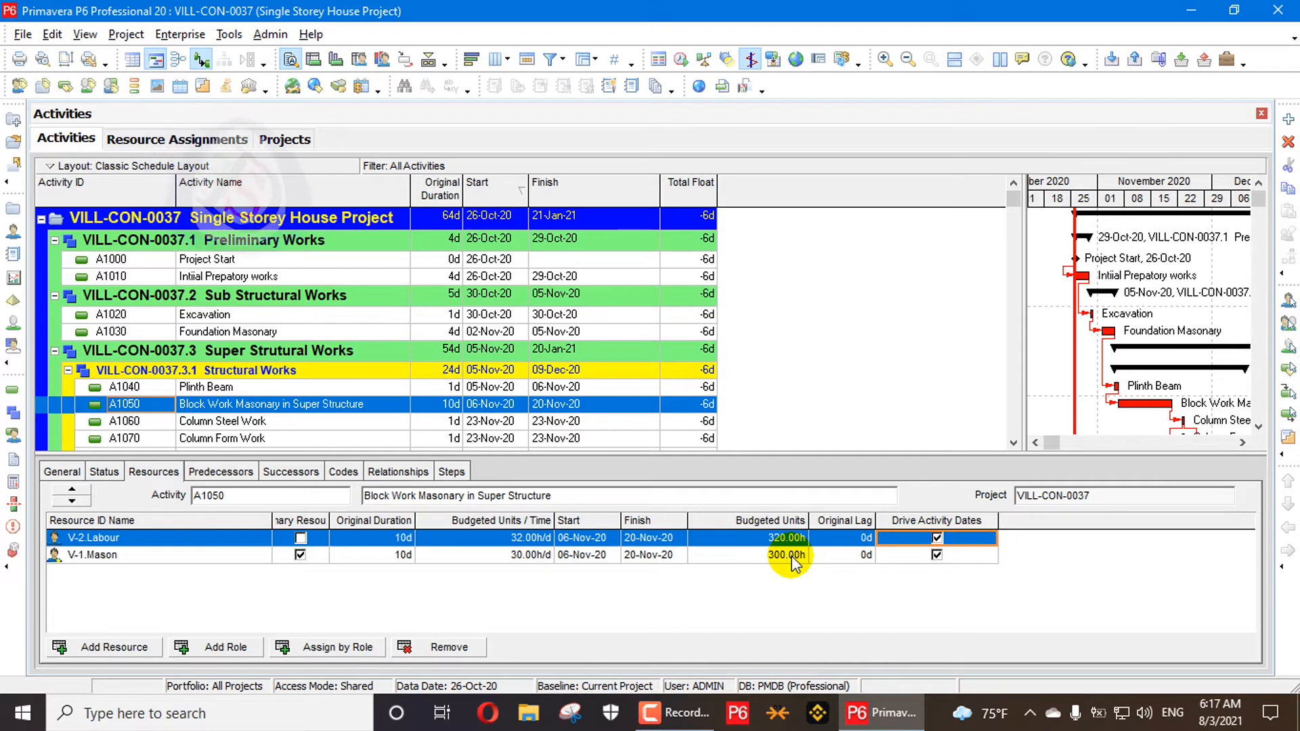
pyautogui.click(396, 537)
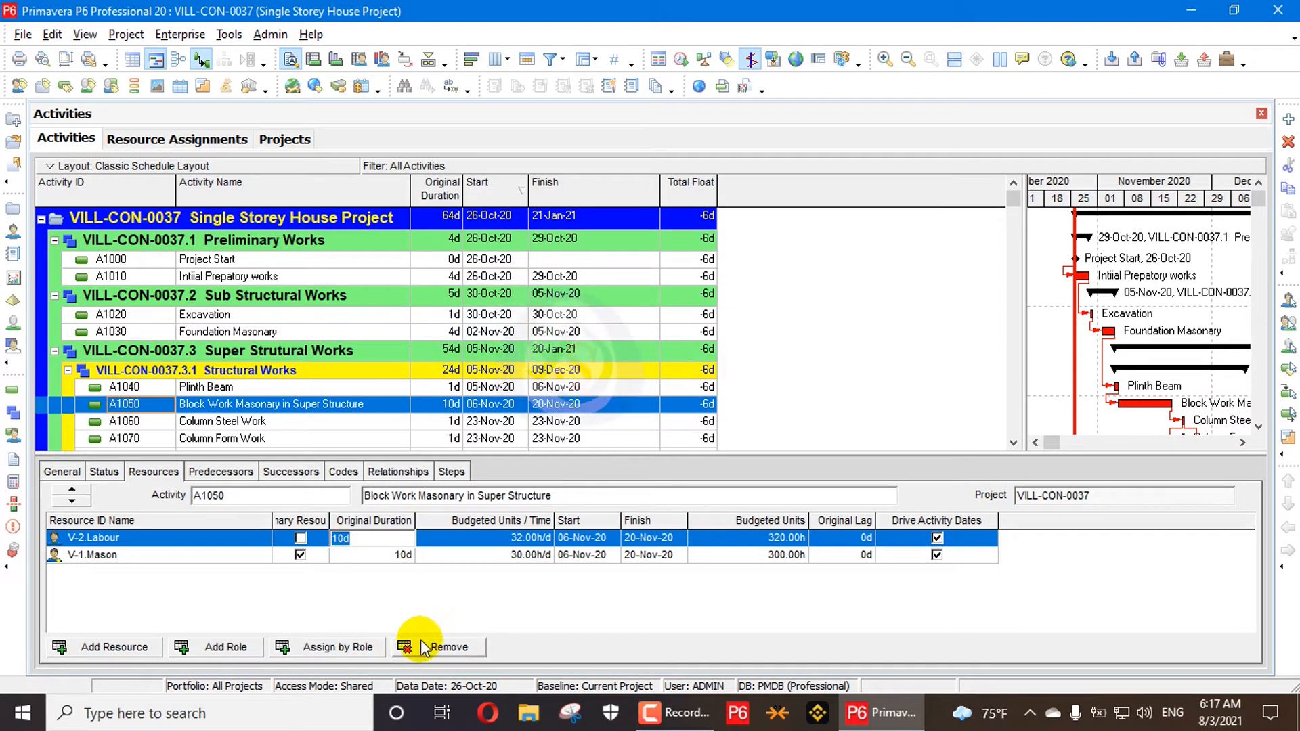
# Set the finish date of the V-2 Labour assignment on activity A1050 to 23-Nov-20.
pyautogui.click(646, 537)
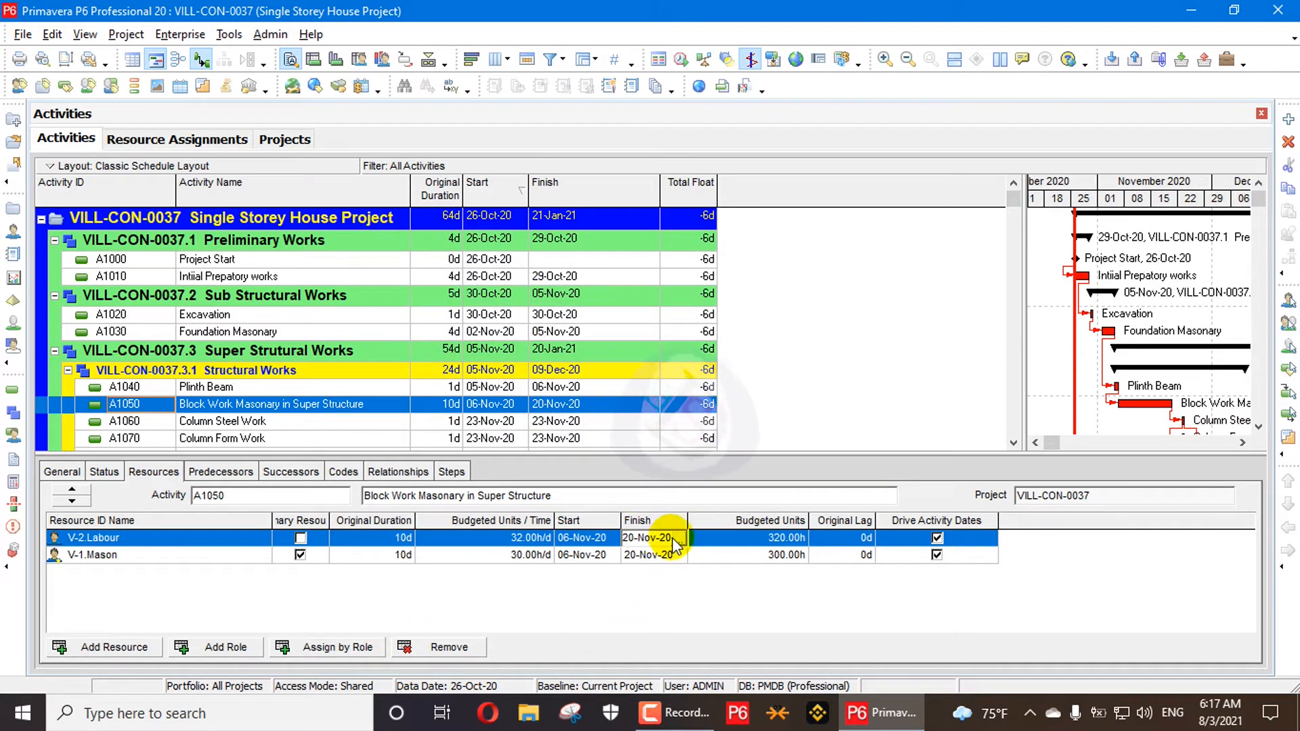
pyautogui.click(679, 539)
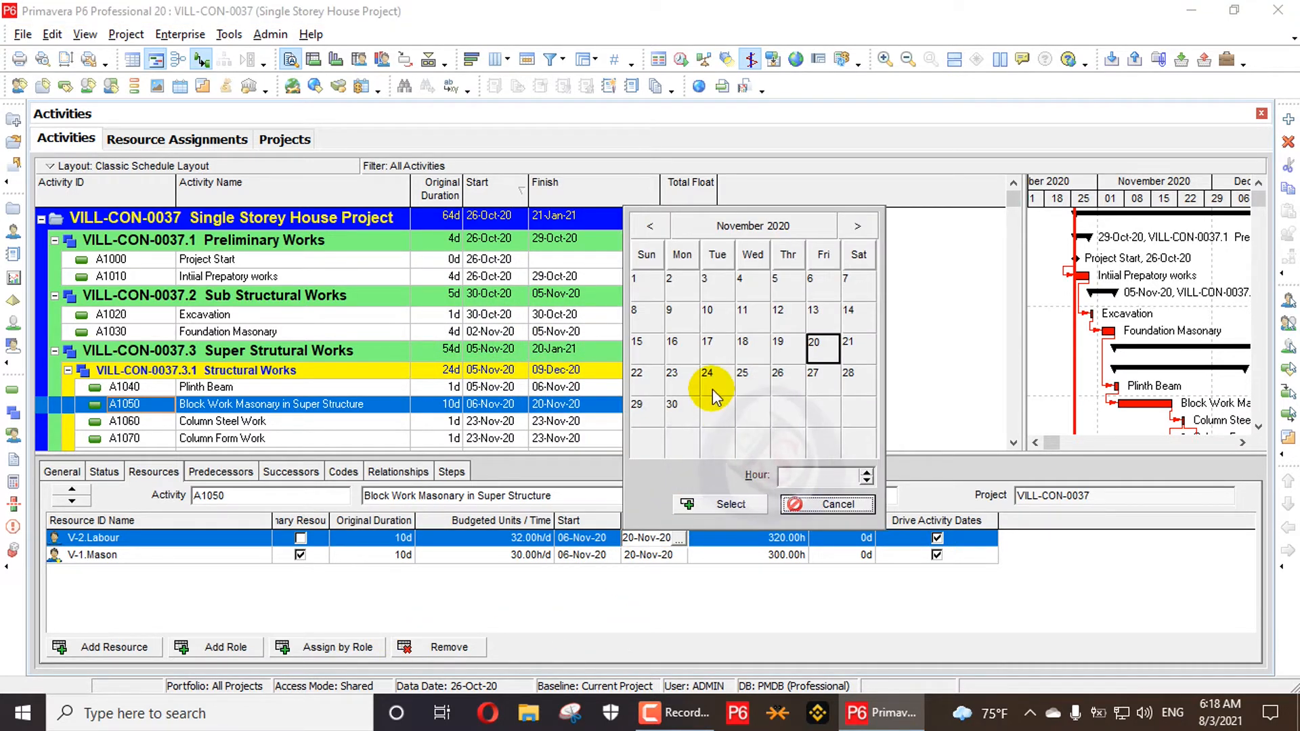
pyautogui.click(674, 377)
pyautogui.click(741, 505)
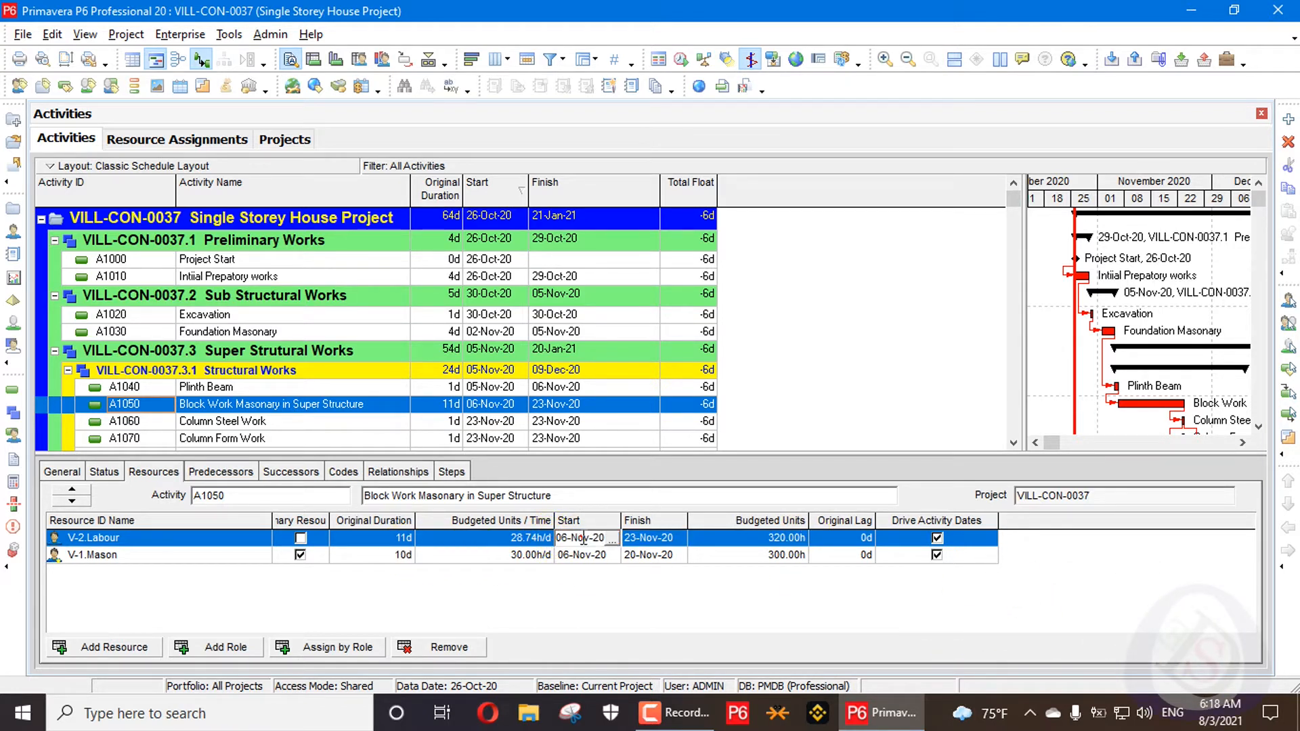
# Set the V-2 Labour assignment's start date to 11-Nov-20 and turn off its Drive Activity Dates option.
pyautogui.click(611, 538)
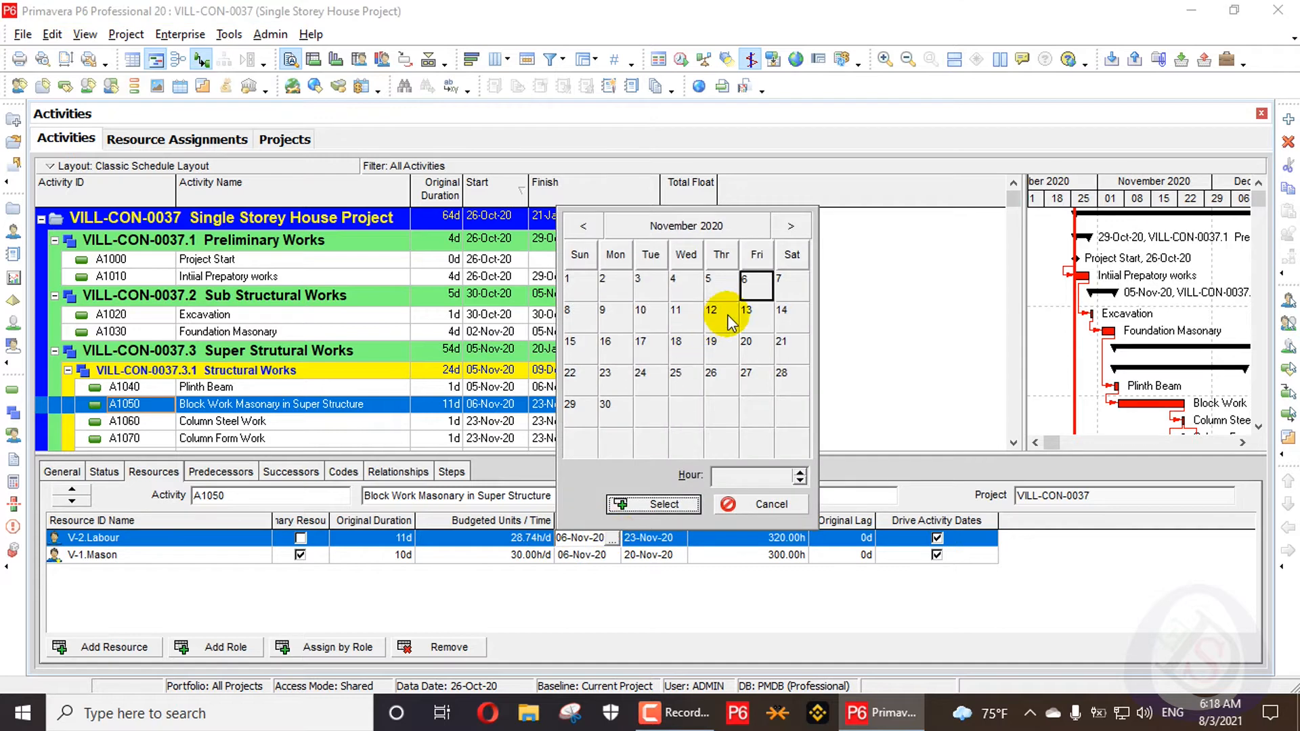
pyautogui.click(678, 313)
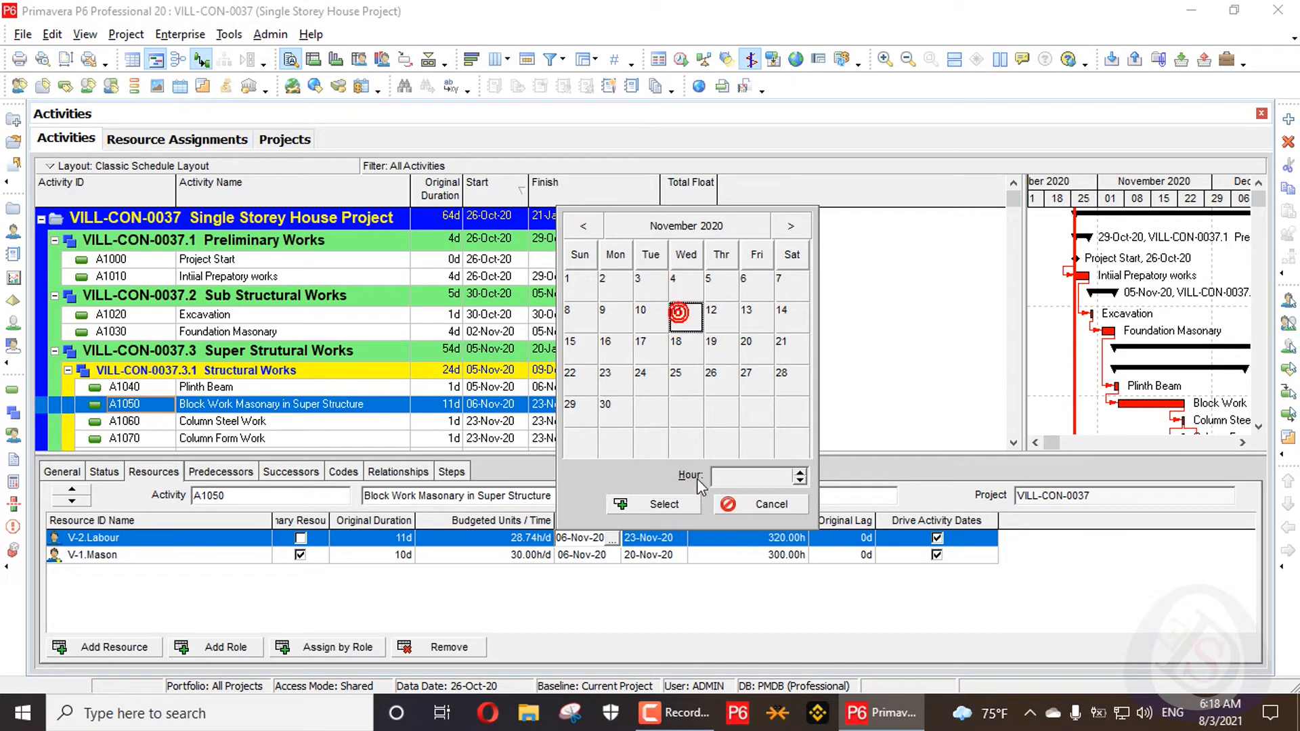
pyautogui.click(668, 504)
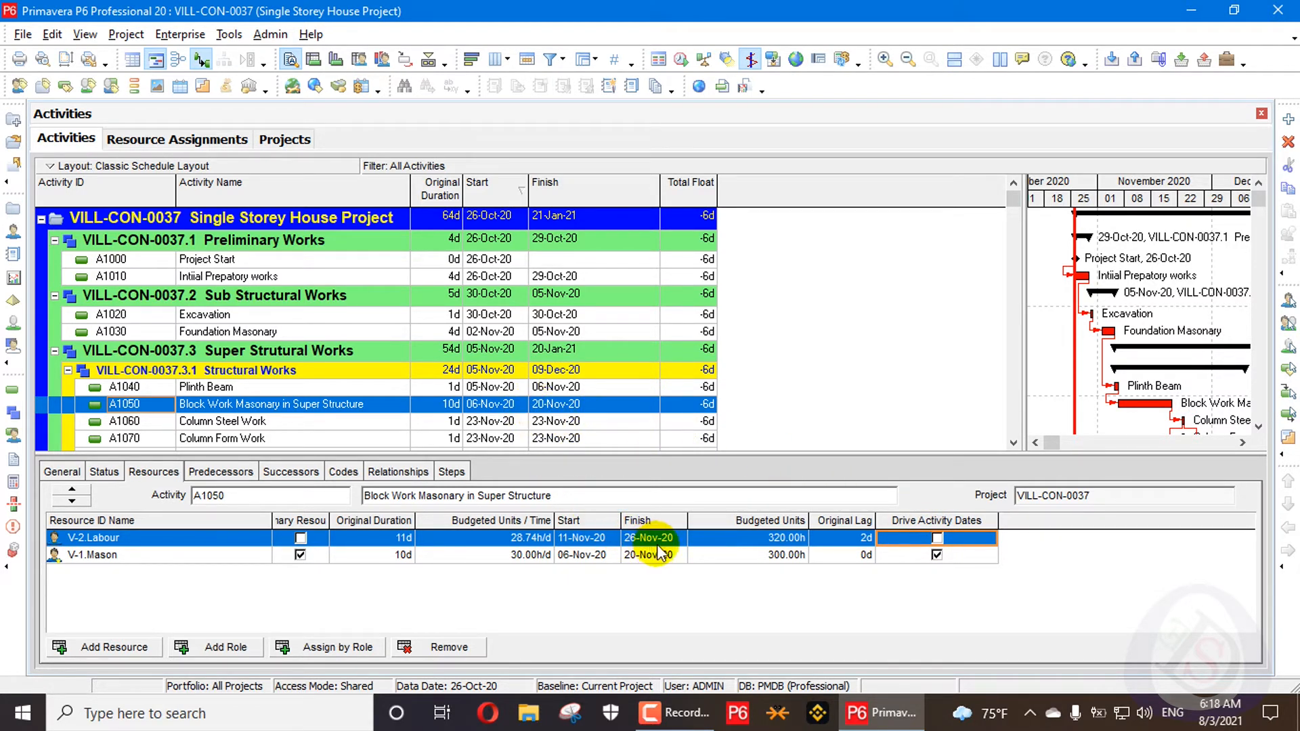
pyautogui.click(937, 539)
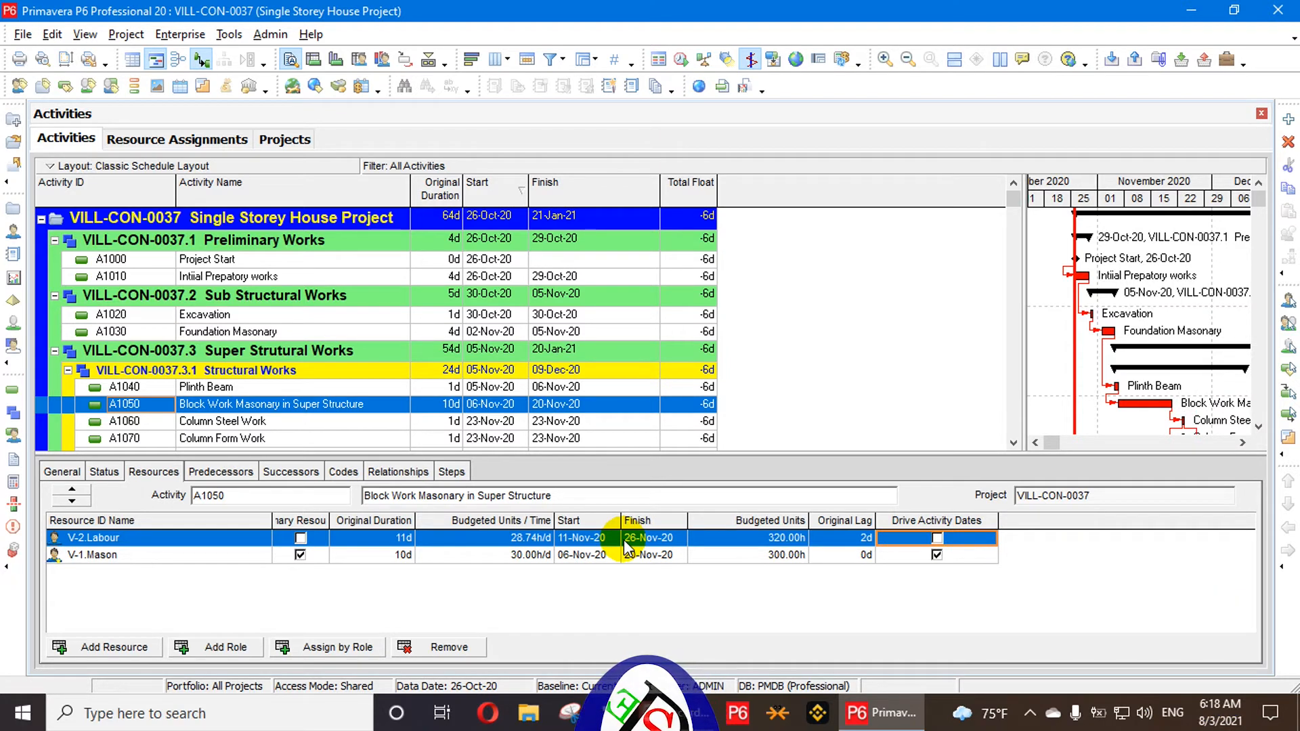
# Examine the daily Labour hours for Block Work Masonary across November in the resource assignments, and return to the activities.
pyautogui.click(200, 138)
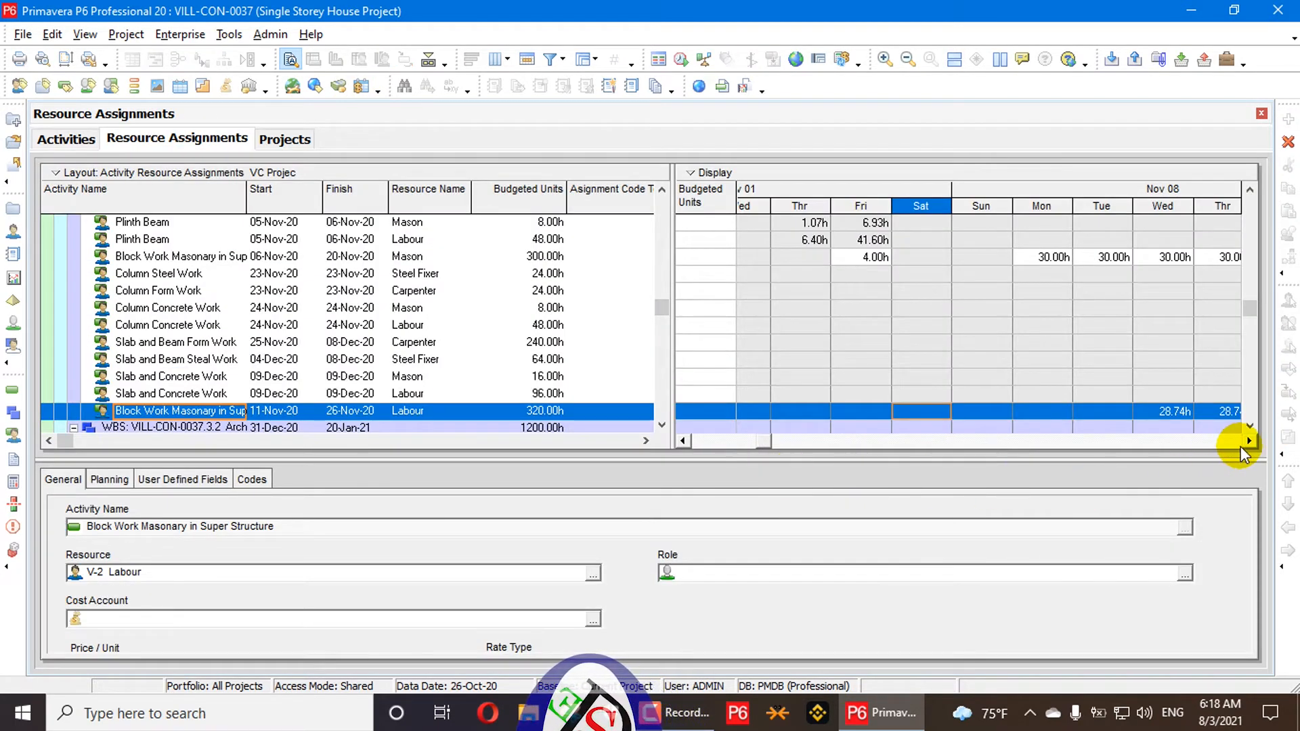
pyautogui.click(1251, 441)
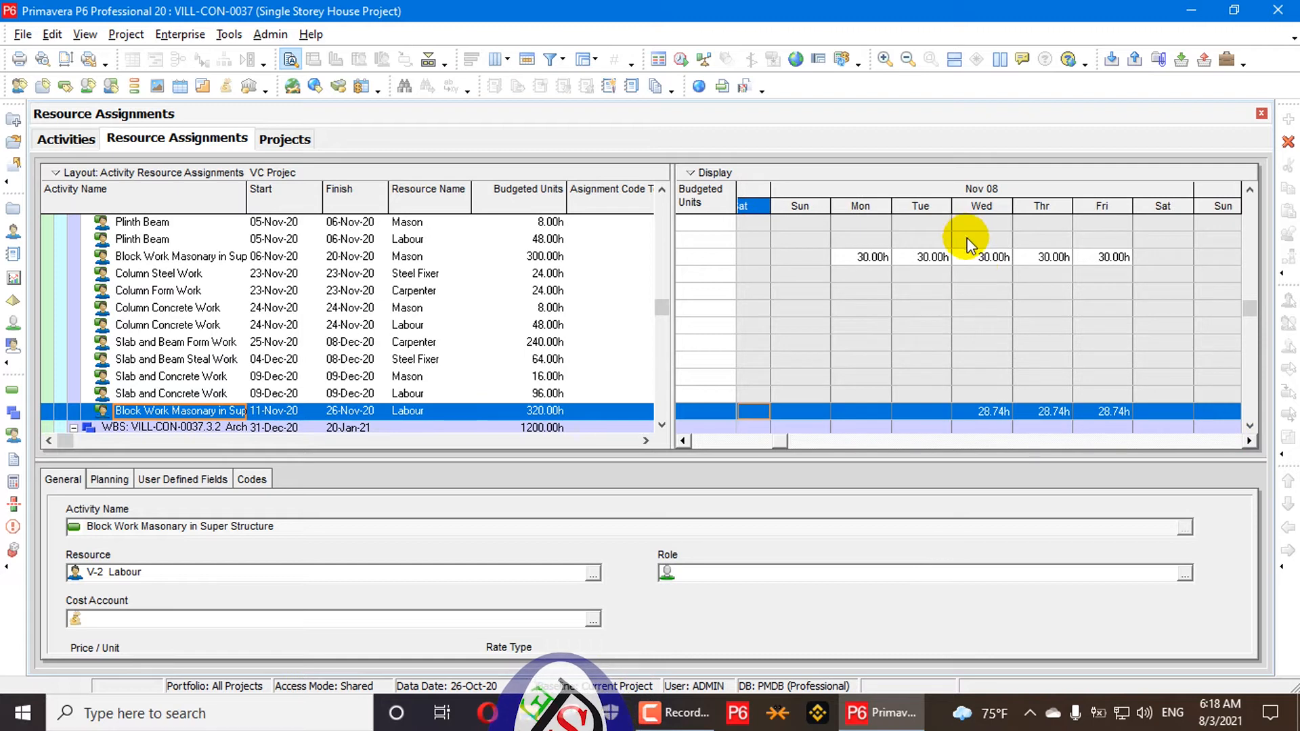
pyautogui.click(1251, 442)
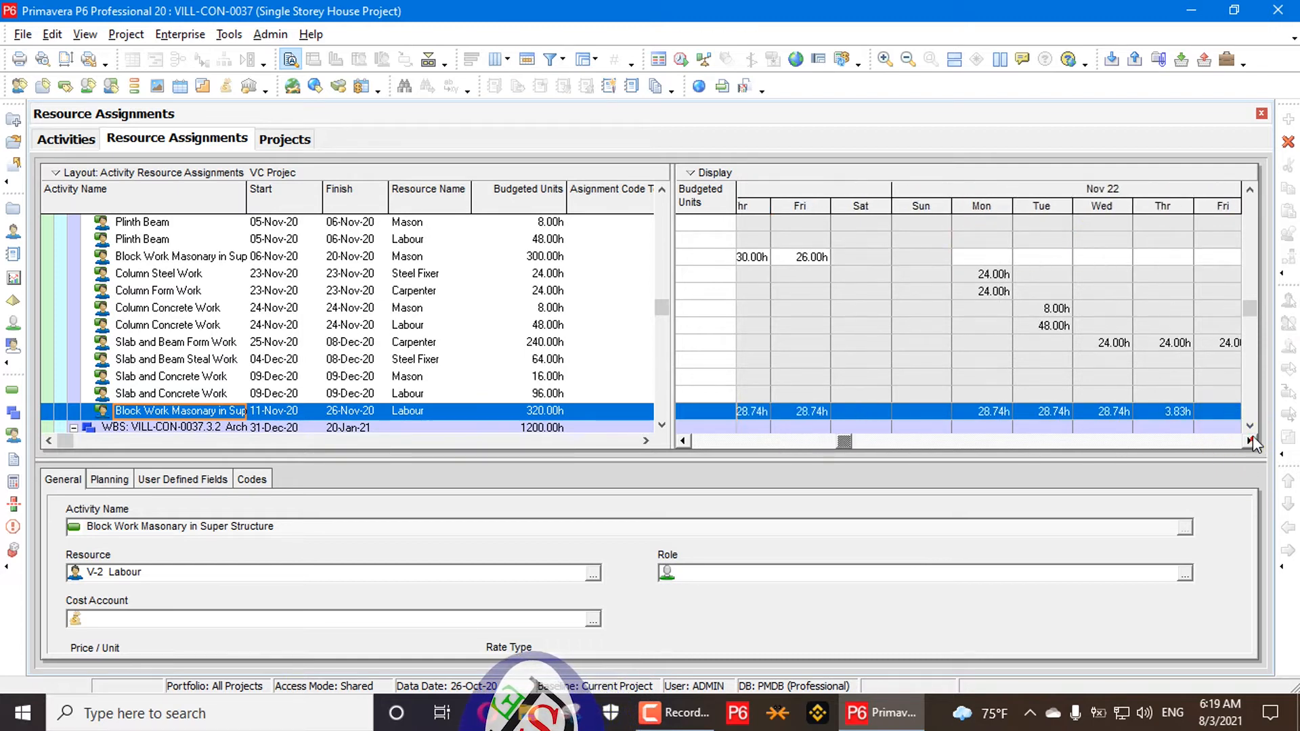
pyautogui.click(1250, 442)
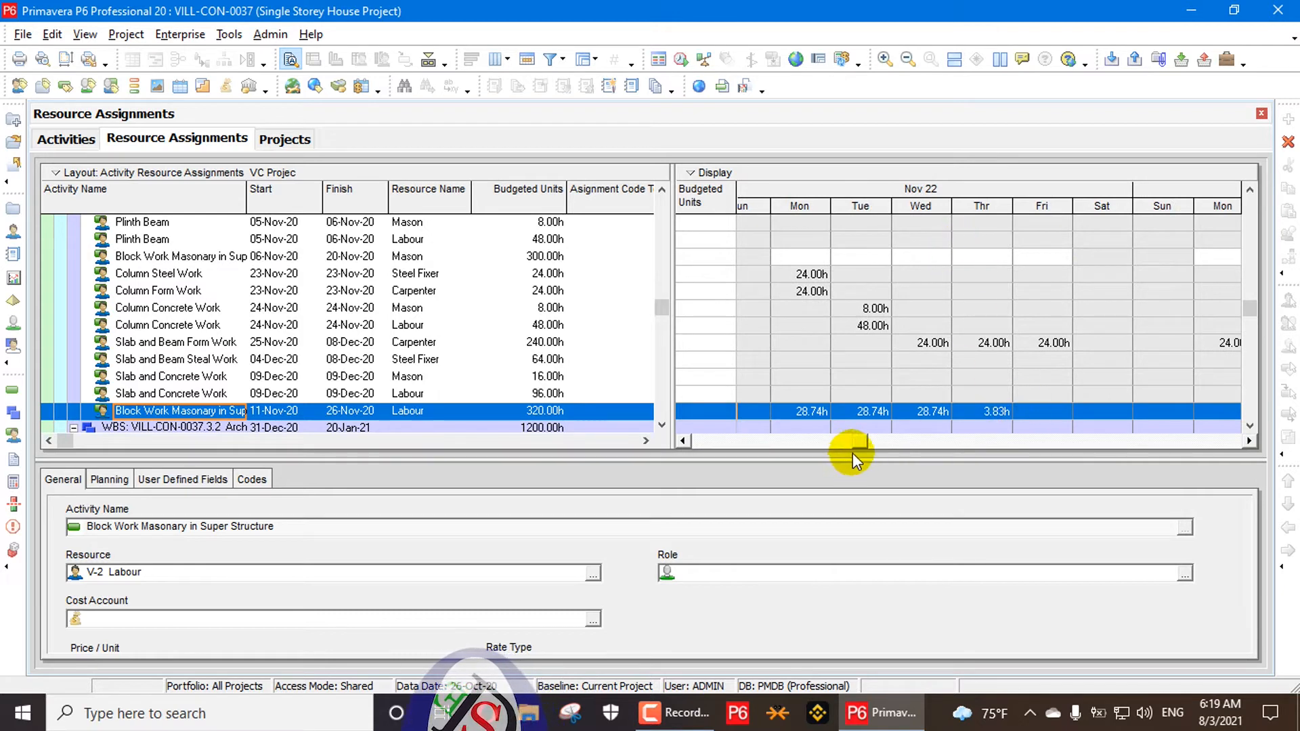
pyautogui.moveTo(859, 443); pyautogui.dragTo(786, 437)
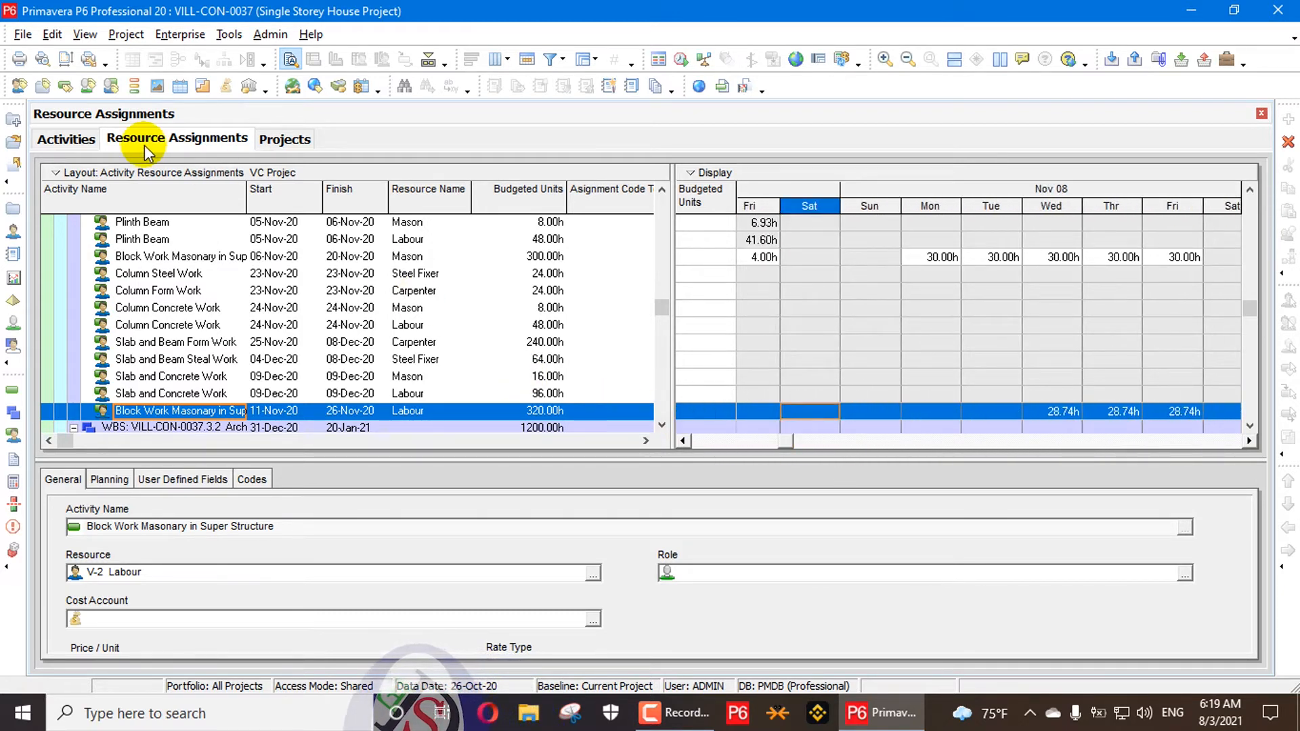
pyautogui.click(57, 154)
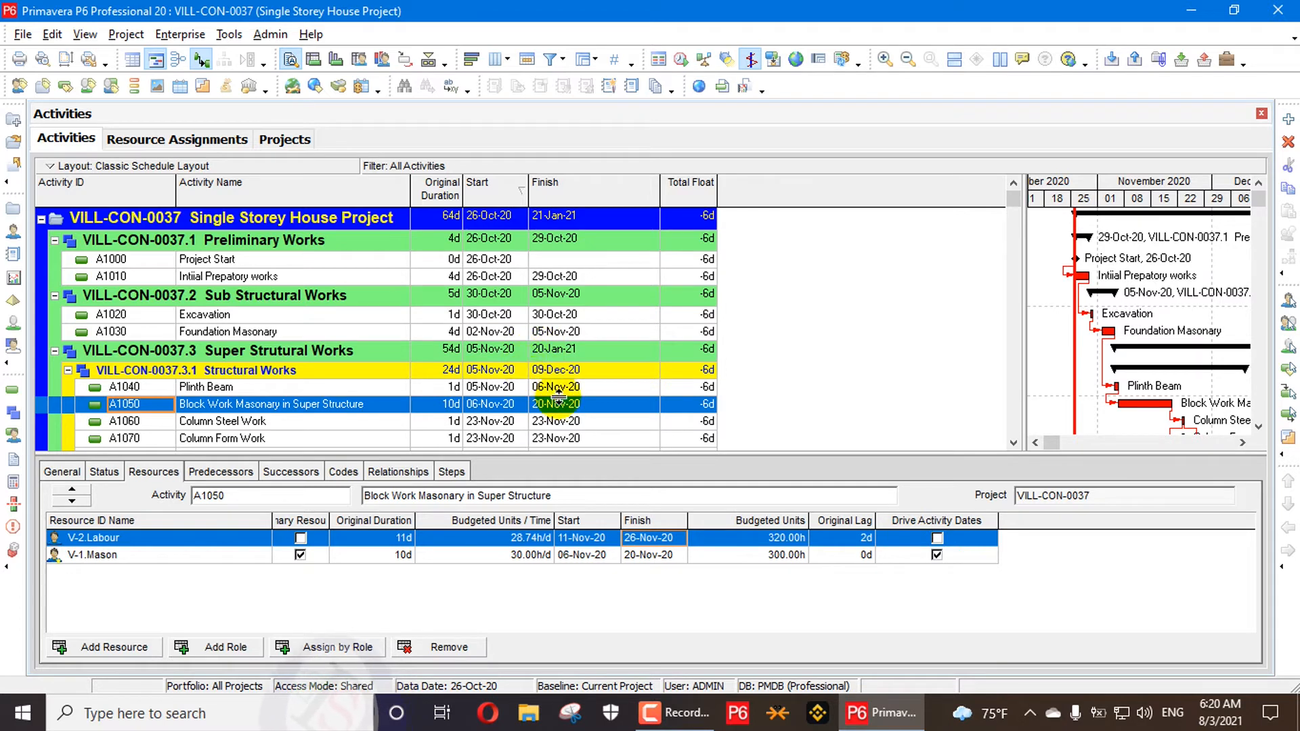
# Turn on Drive Activity Dates for the V-2 Labour assignment so that it controls the dates of activity A1050.
pyautogui.click(639, 556)
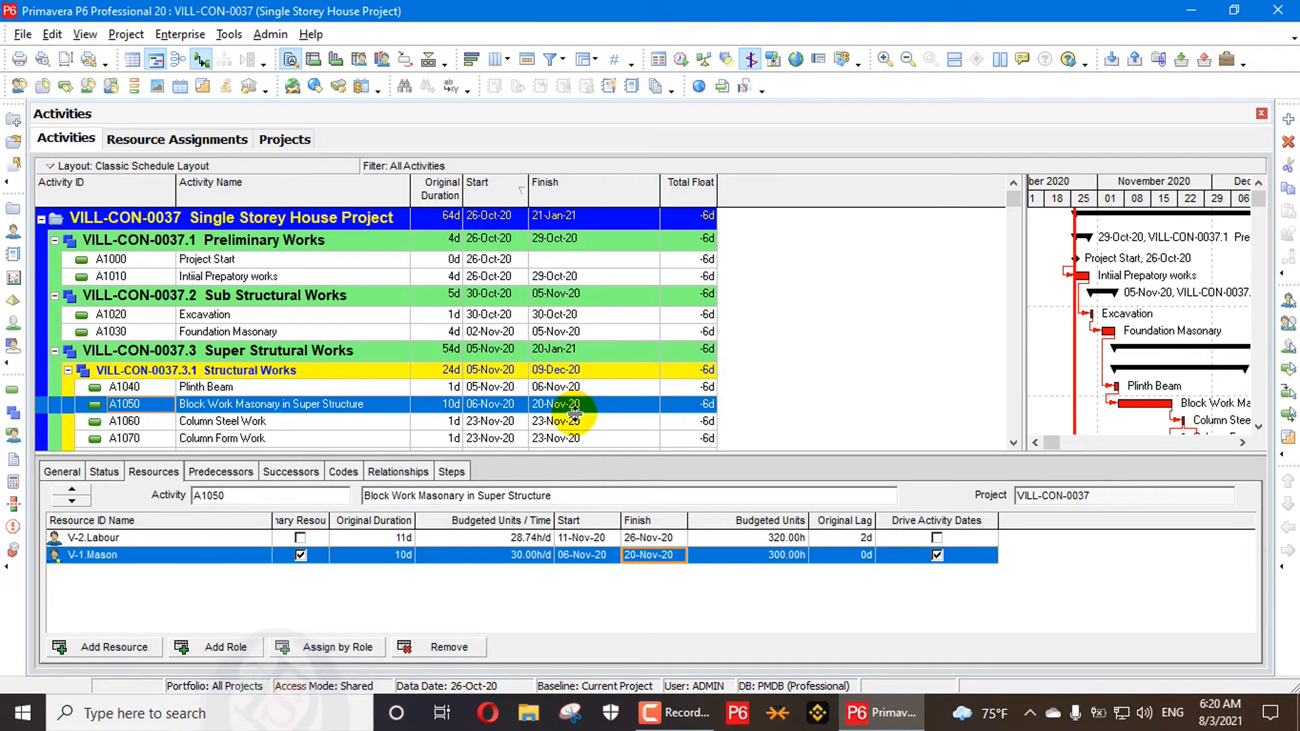
pyautogui.click(935, 540)
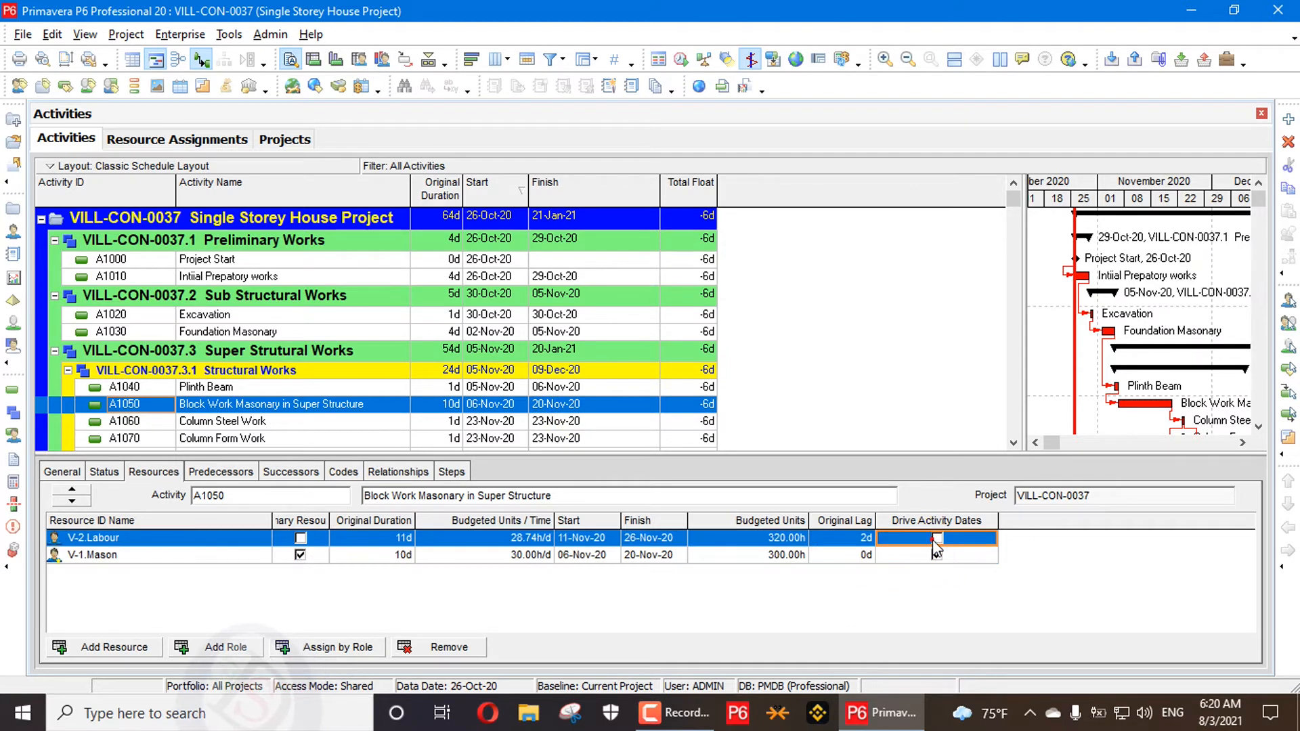
pyautogui.click(937, 538)
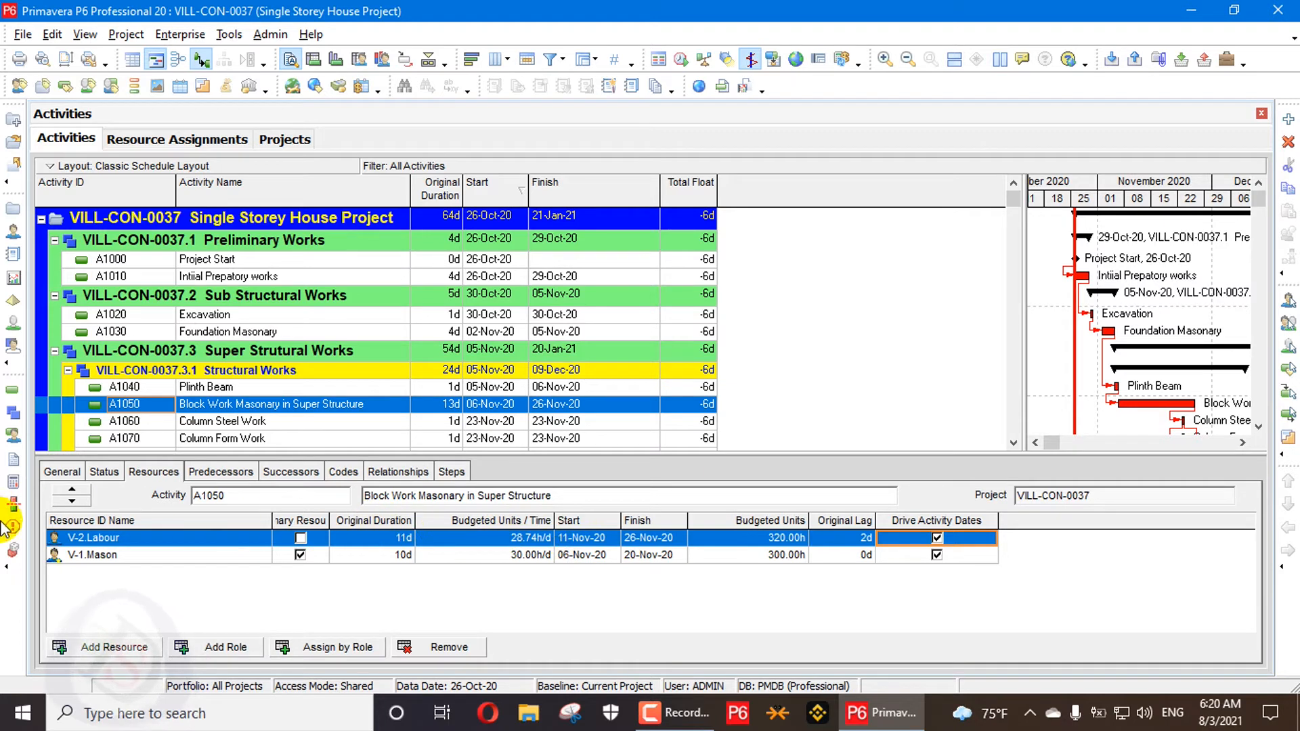
# Turn off Drive Activity Dates for the V-2 Labour assignment on activity A1050.
pyautogui.click(114, 556)
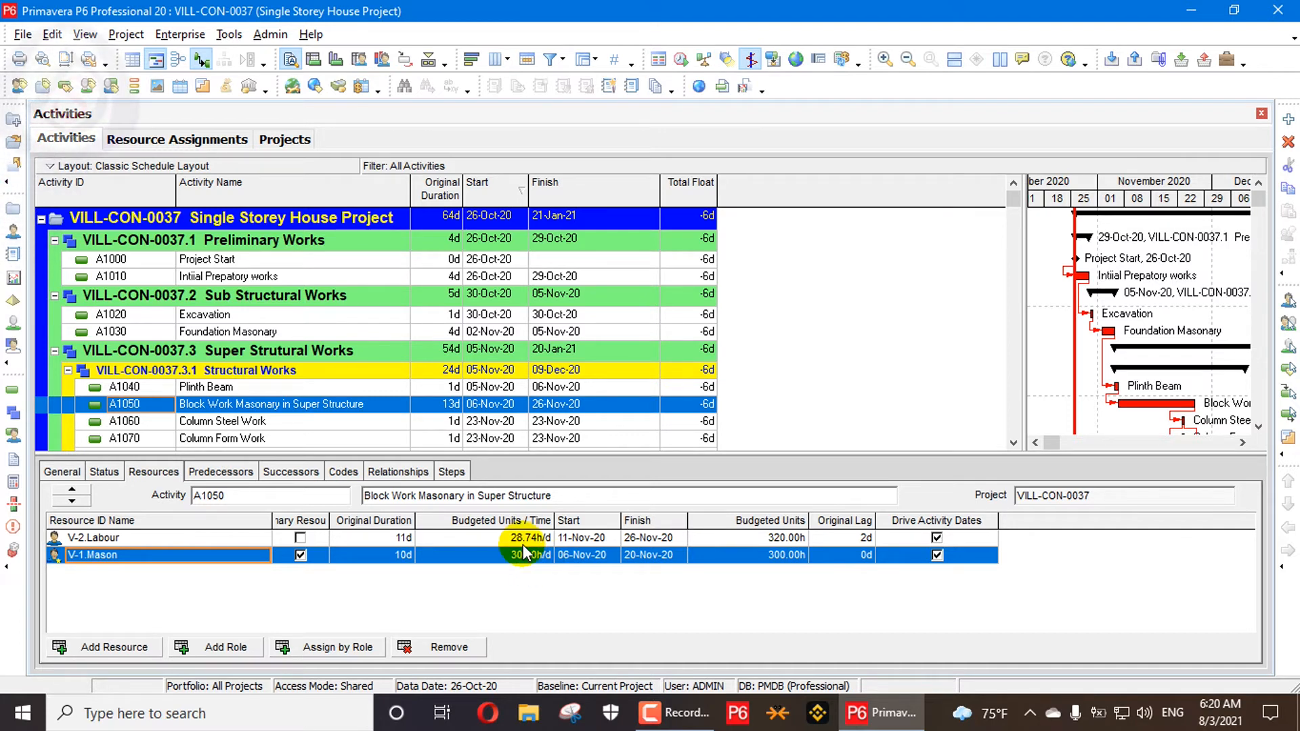
pyautogui.click(929, 539)
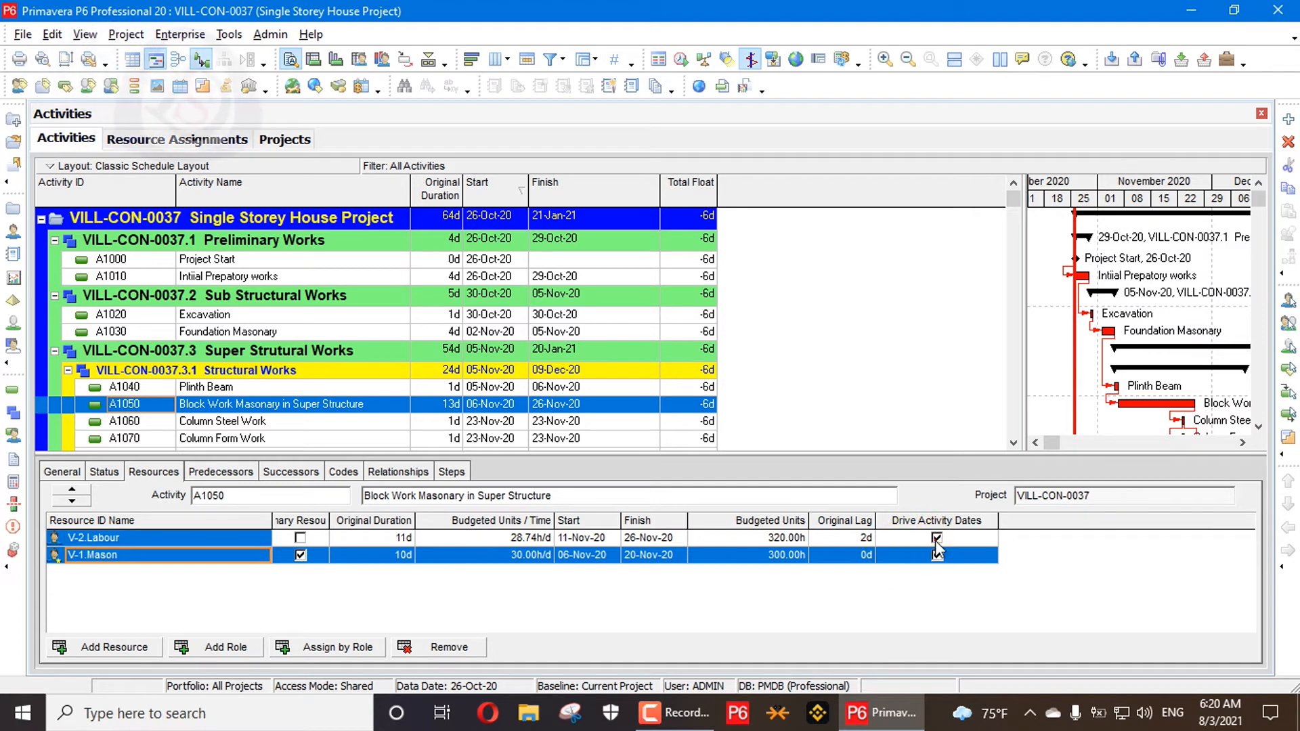
pyautogui.click(937, 539)
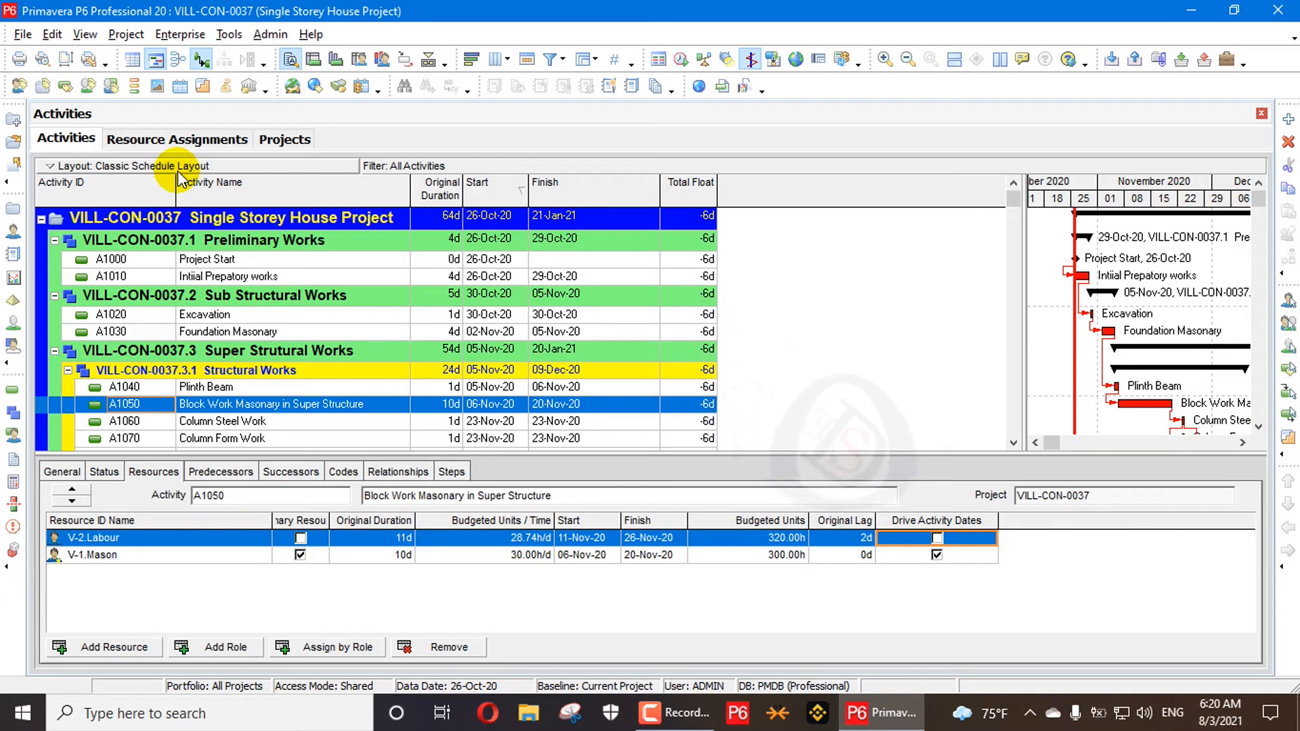
# Check the project's default setting for driving activity dates, and assign the V-3 Carpenter resource to activity A1050.
pyautogui.click(280, 140)
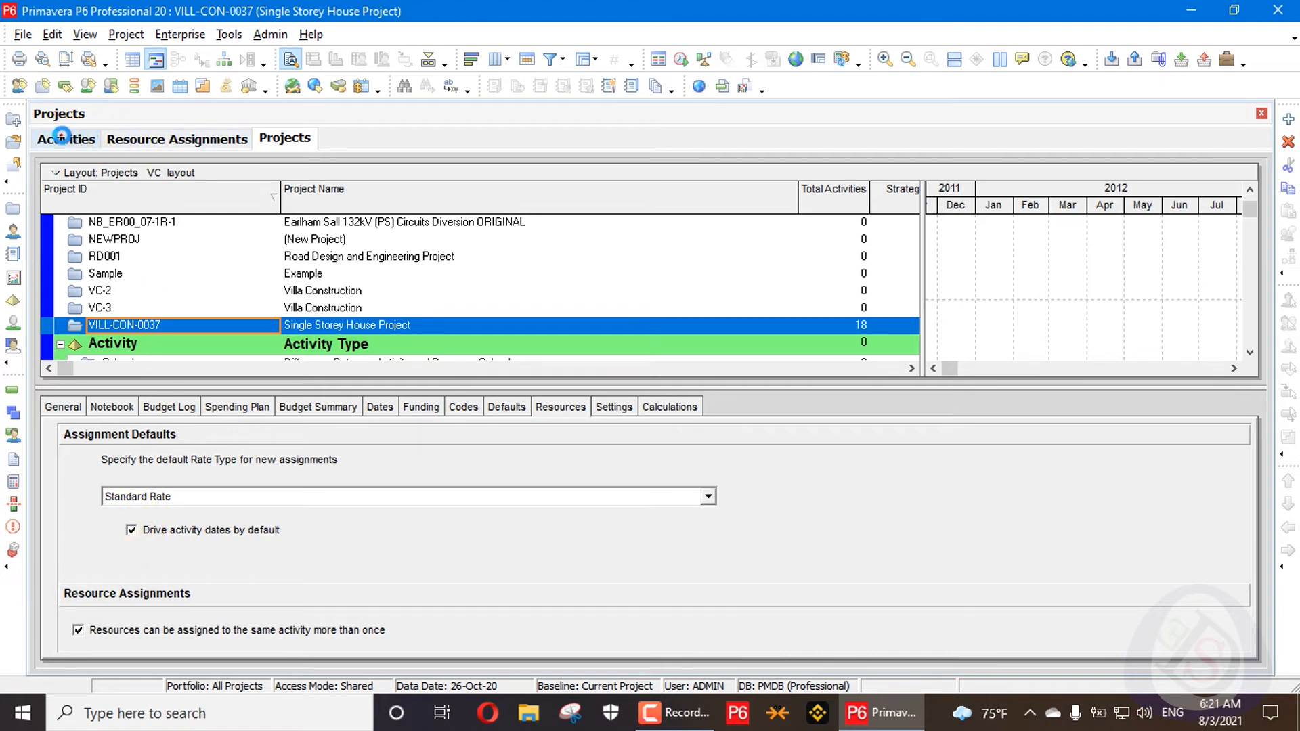
pyautogui.click(62, 138)
pyautogui.click(115, 649)
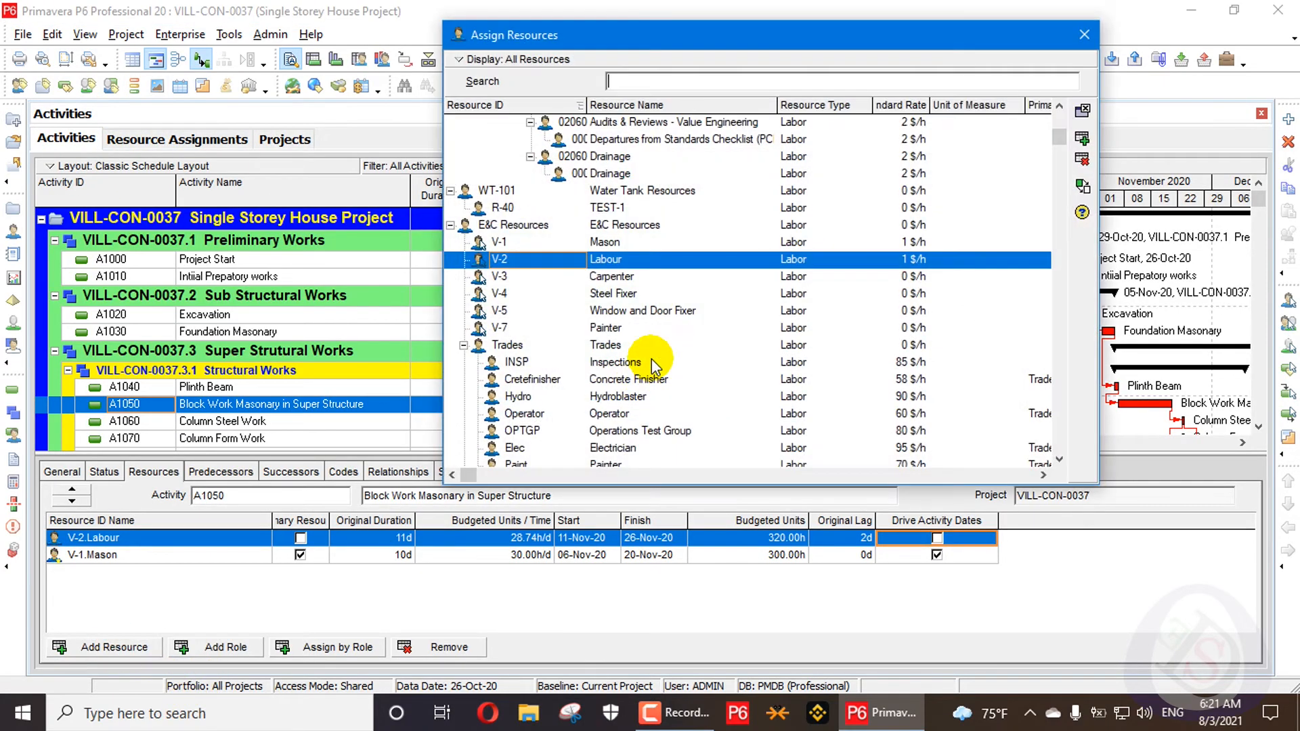
pyautogui.doubleClick(644, 283)
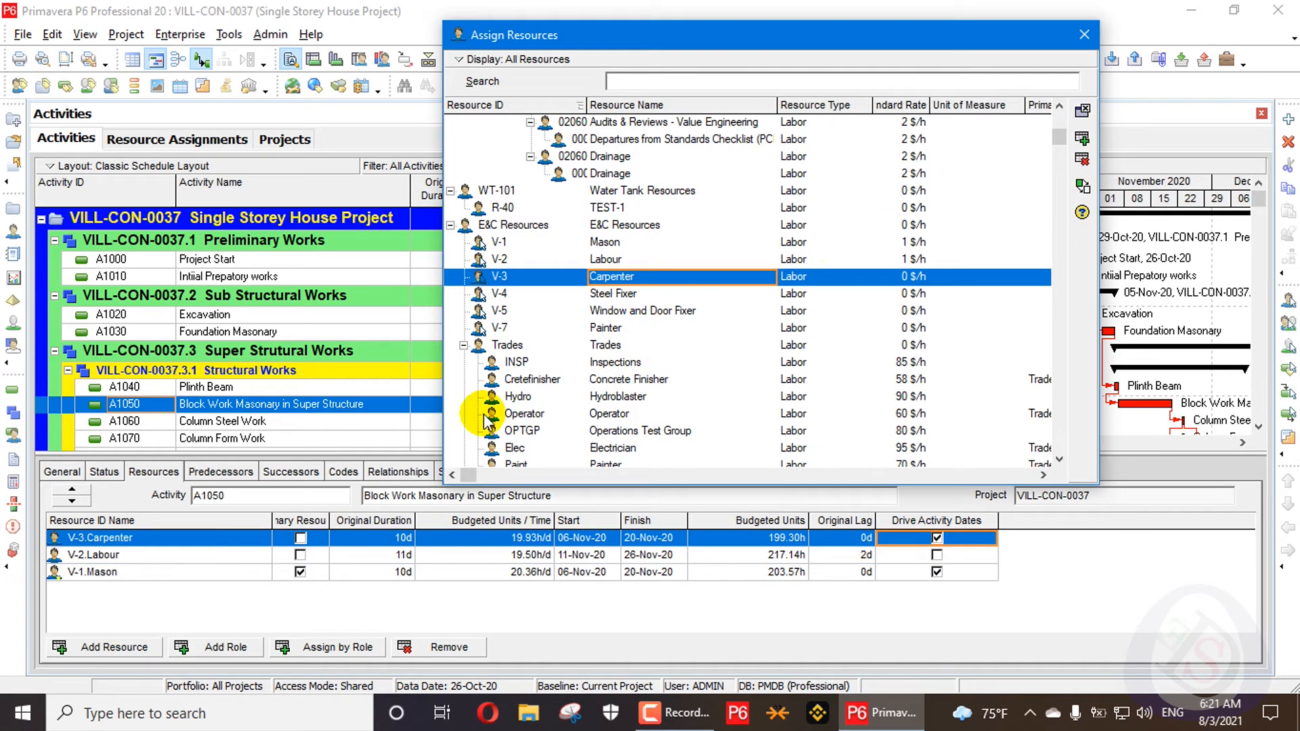
pyautogui.click(937, 538)
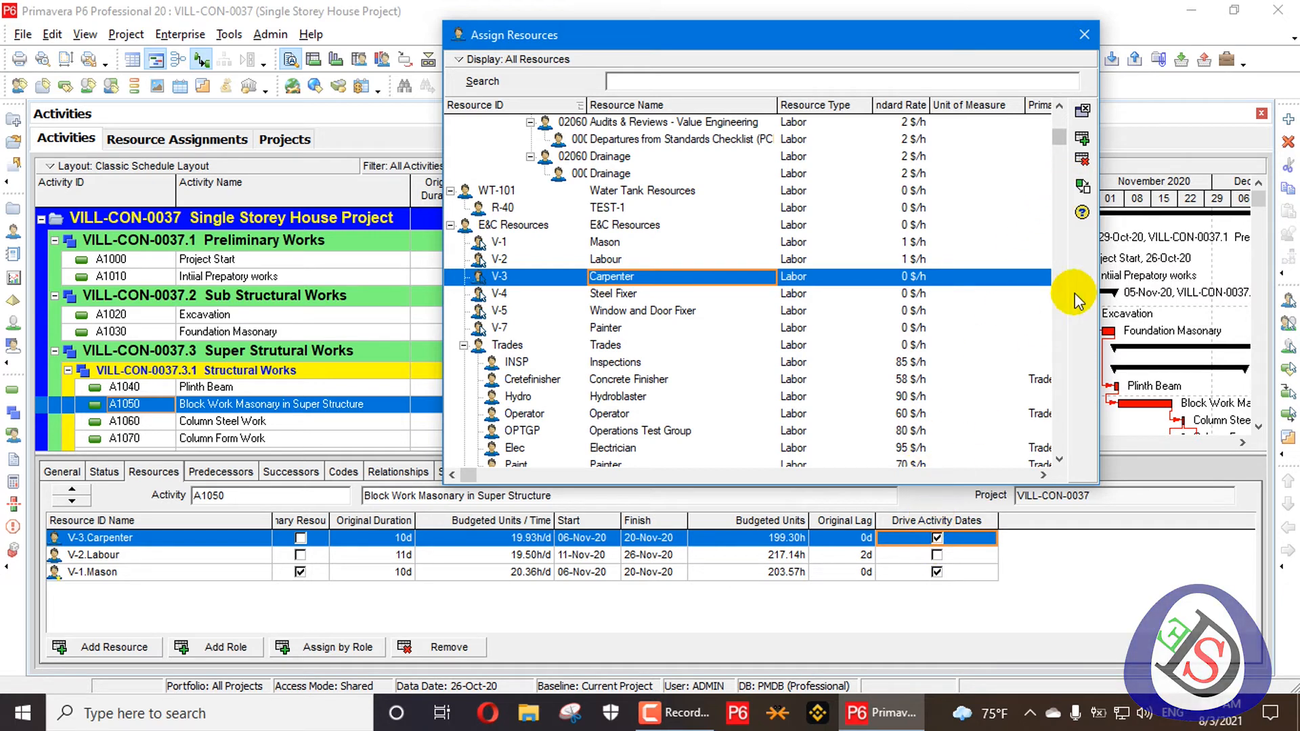
# Remove the V-3 Carpenter assignment from activity A1050 and close the resource assignment dialog.
pyautogui.click(1082, 163)
pyautogui.click(613, 385)
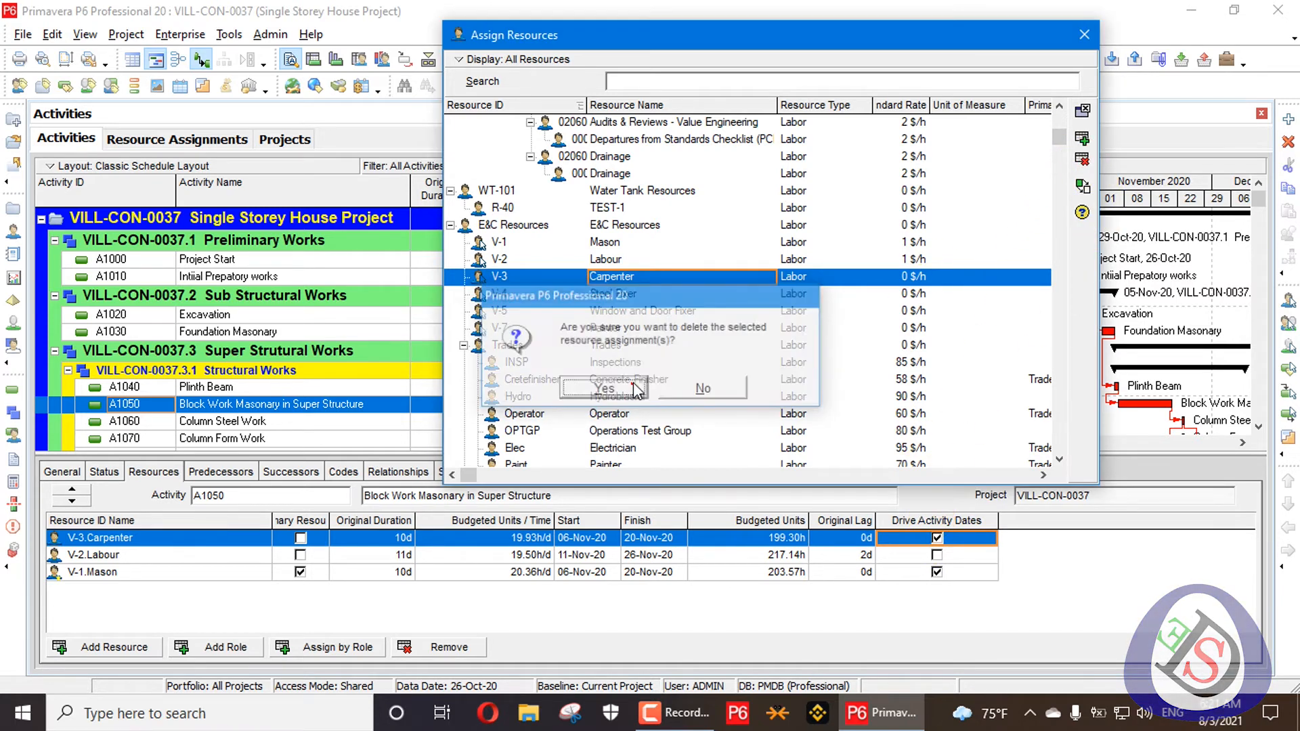
pyautogui.click(1085, 35)
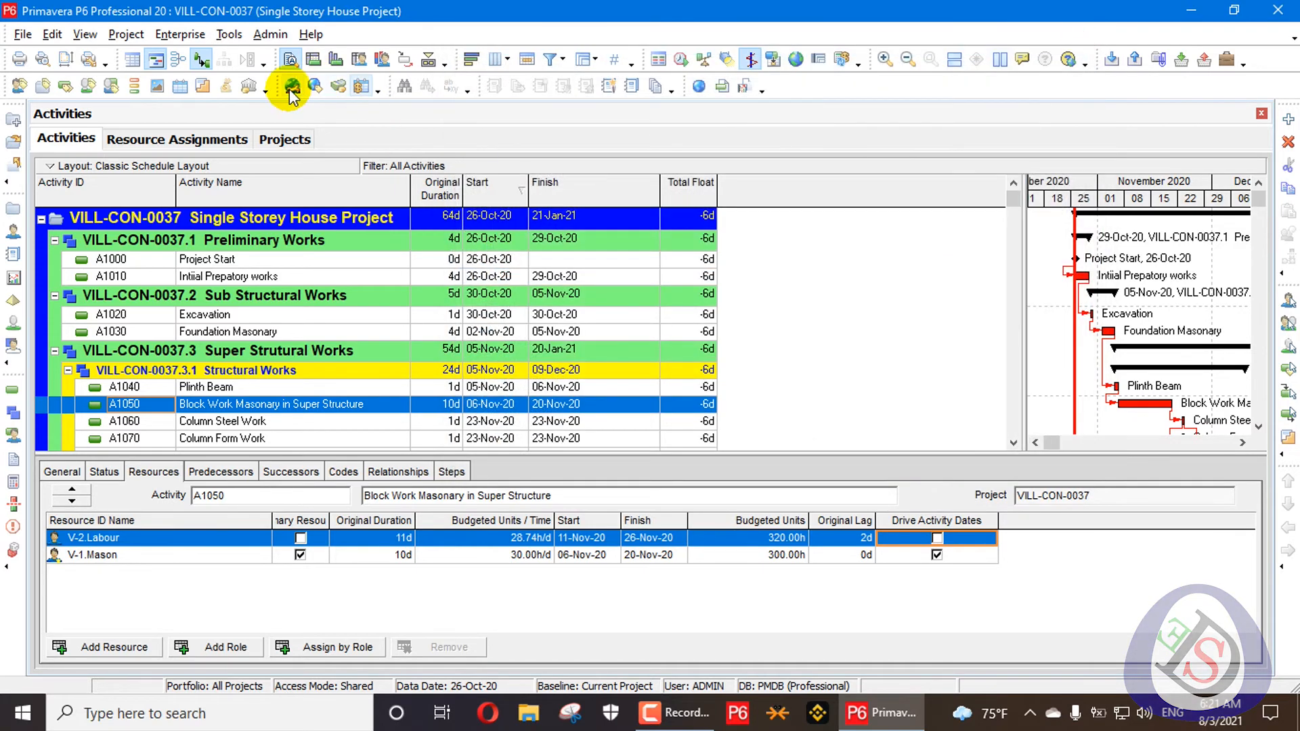
# Turn off the "Drive activity dates by default" option for project VILL-CON-0037 and return to the activities.
pyautogui.click(285, 139)
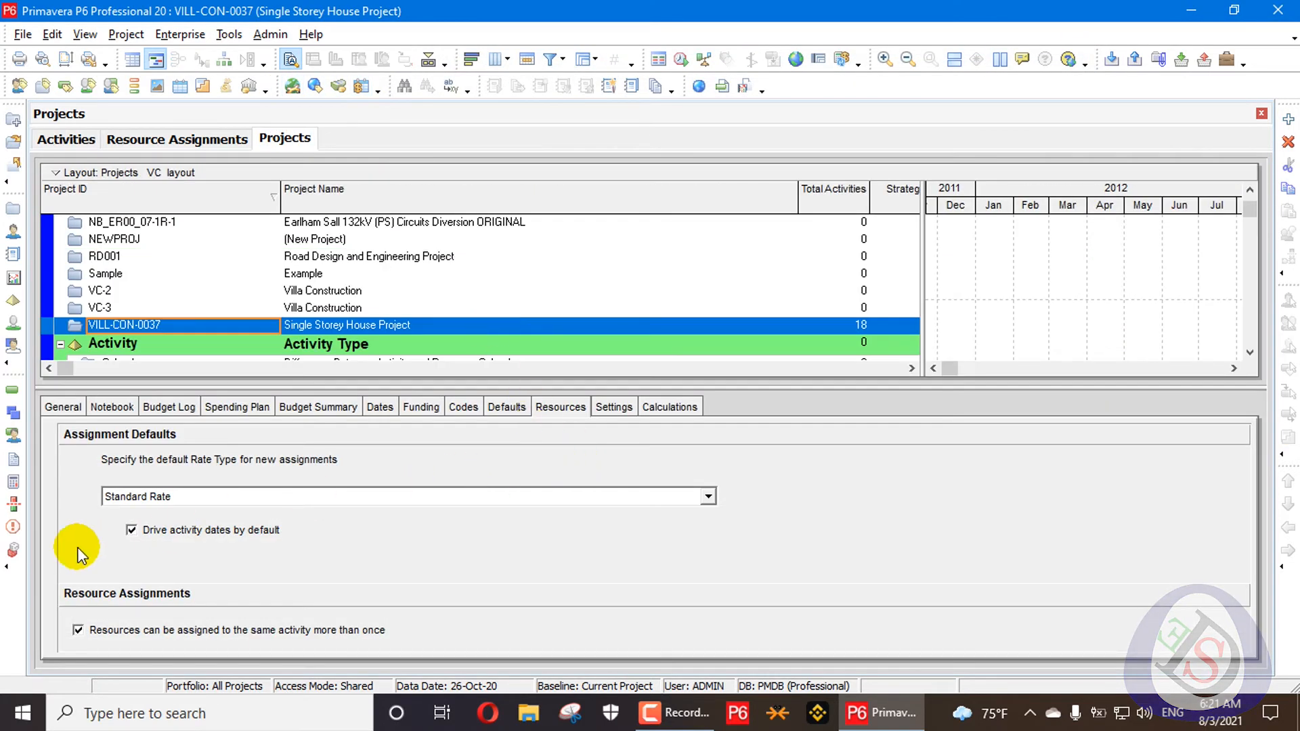
pyautogui.click(146, 536)
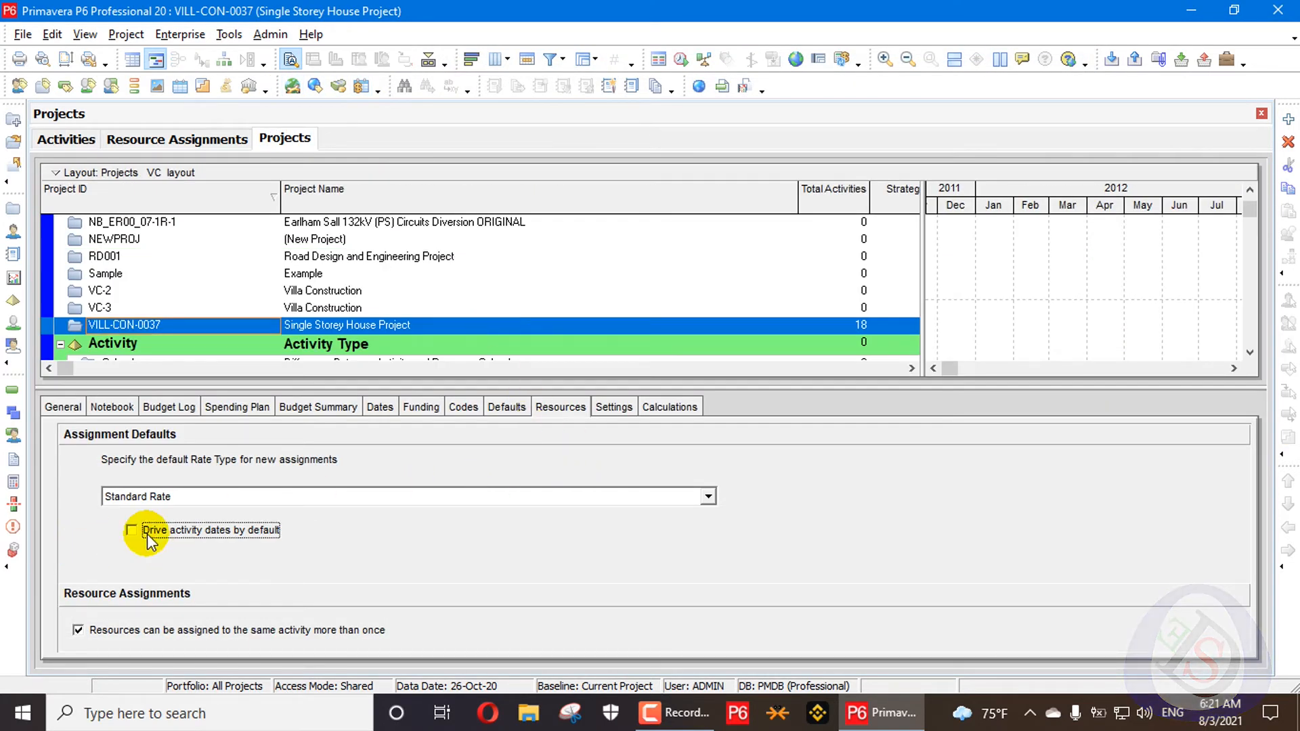
pyautogui.click(67, 141)
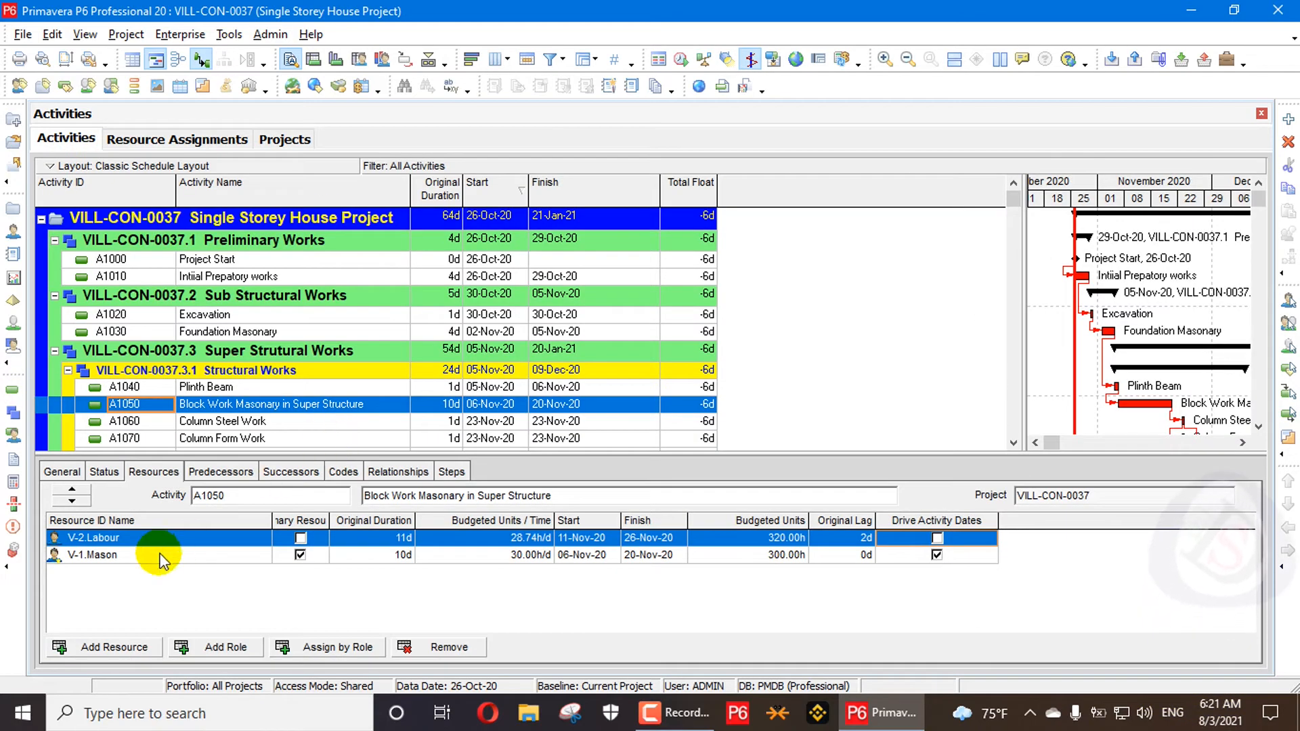
# Assign the V-3 Carpenter resource to activity A1050 and close the resource assignment dialog.
pyautogui.click(109, 646)
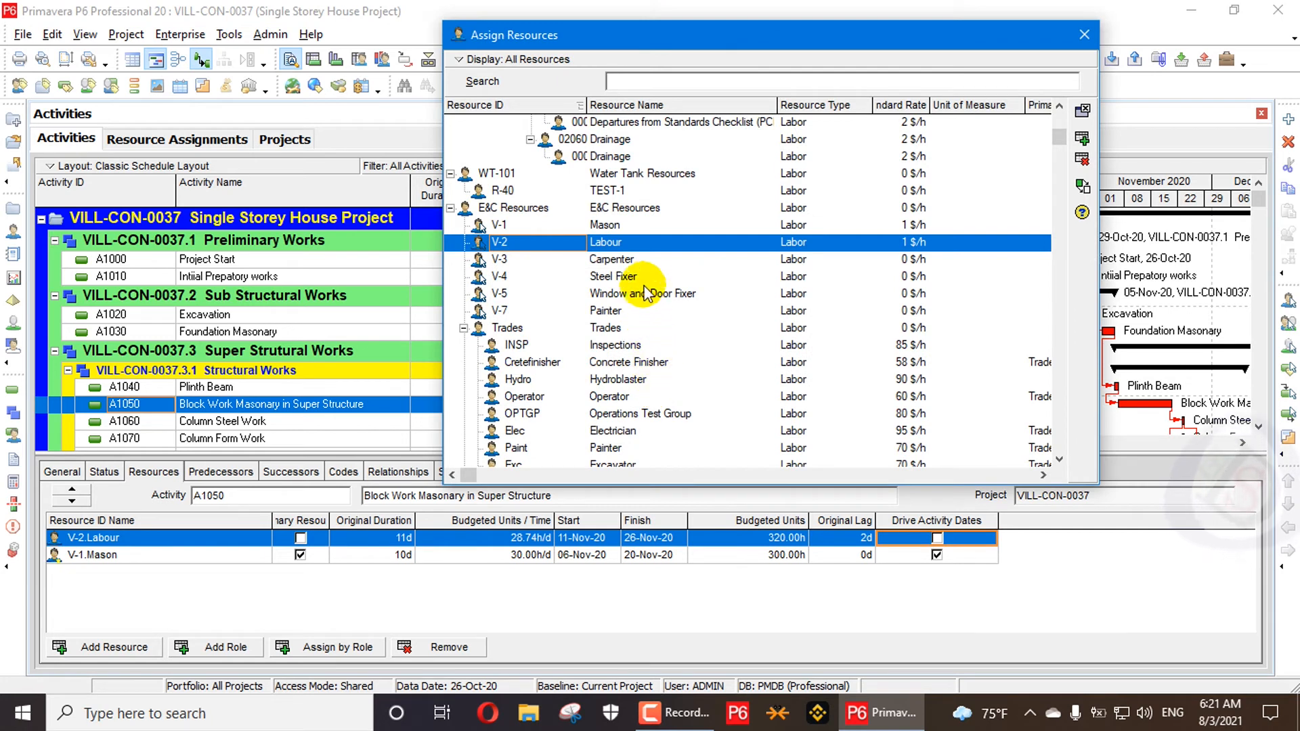
pyautogui.doubleClick(636, 260)
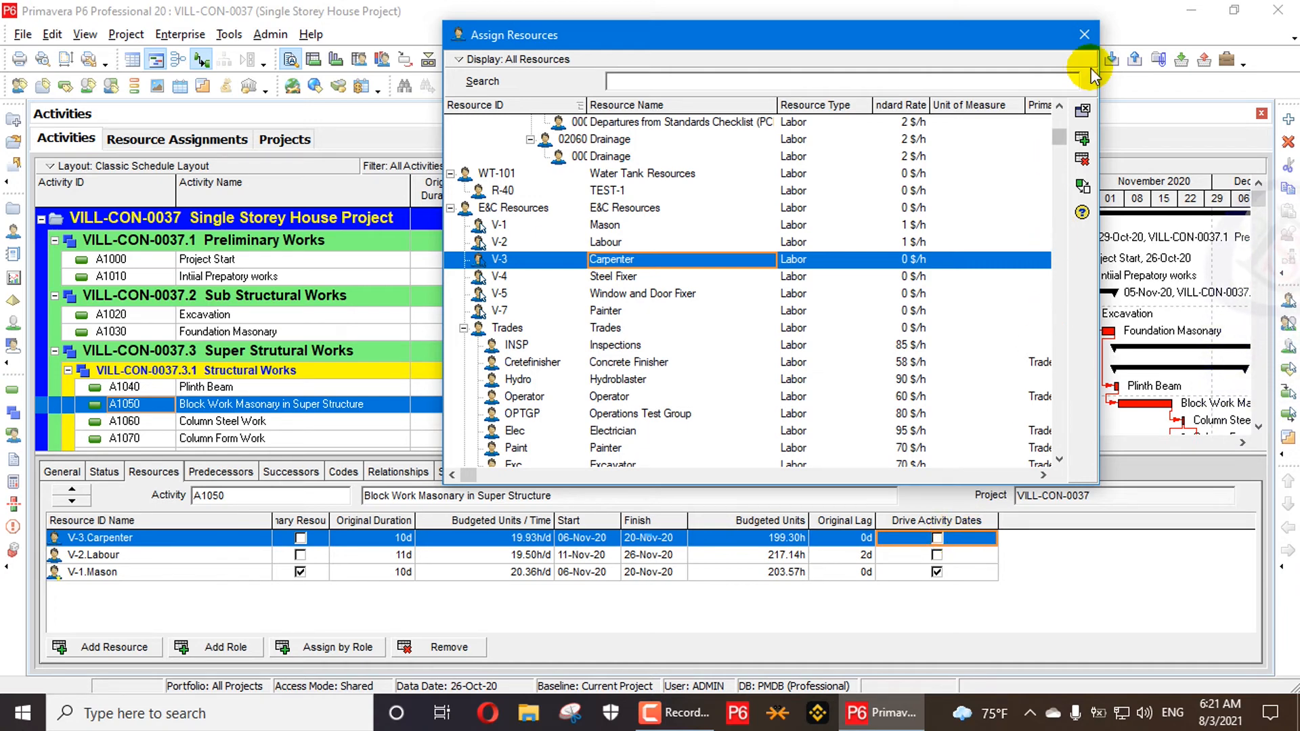
pyautogui.click(1085, 35)
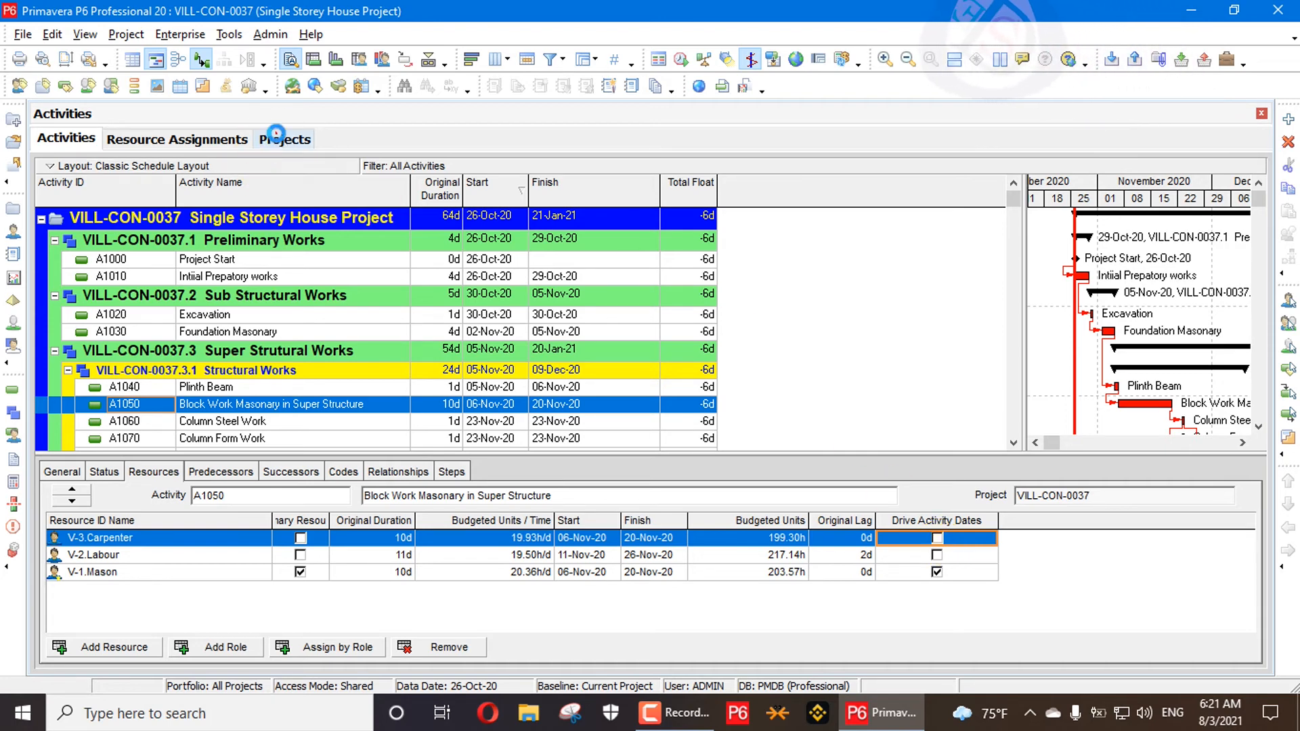
# Turn on the "Drive activity dates by default" option for project VILL-CON-0037 and return to the activities.
pyautogui.click(278, 138)
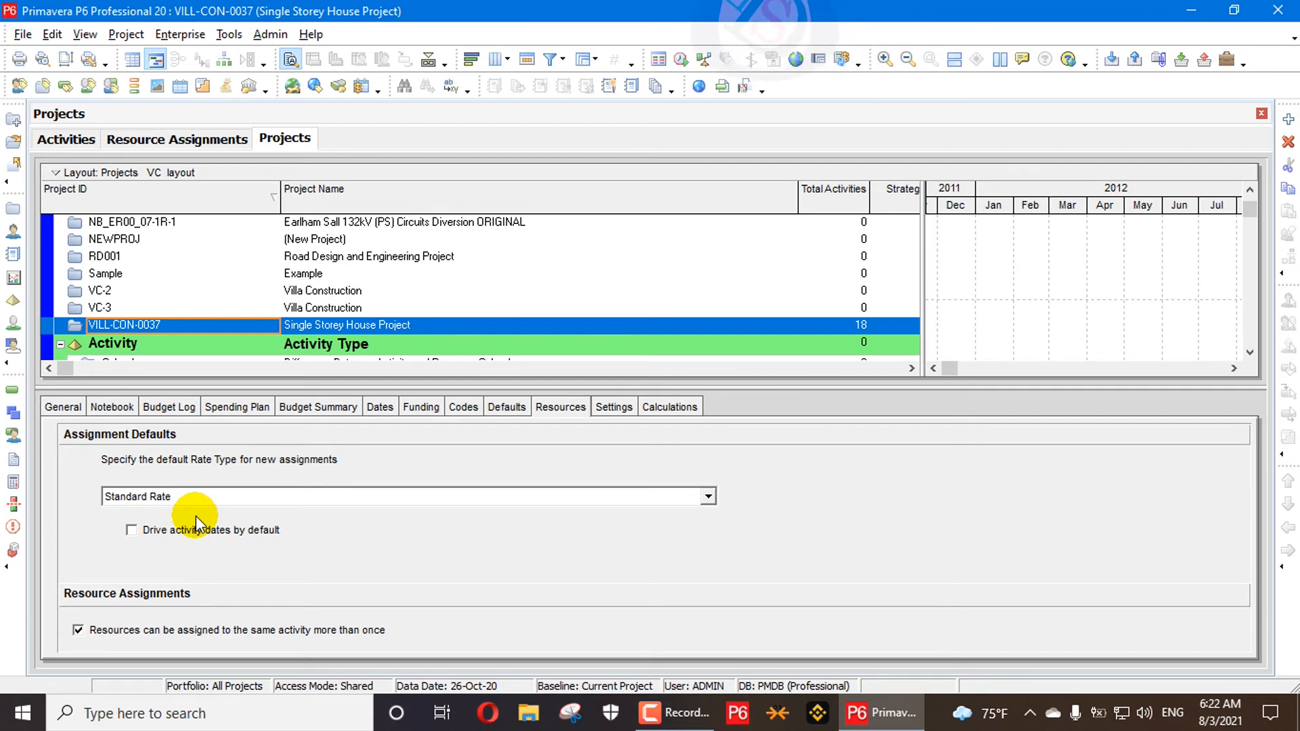
pyautogui.click(162, 530)
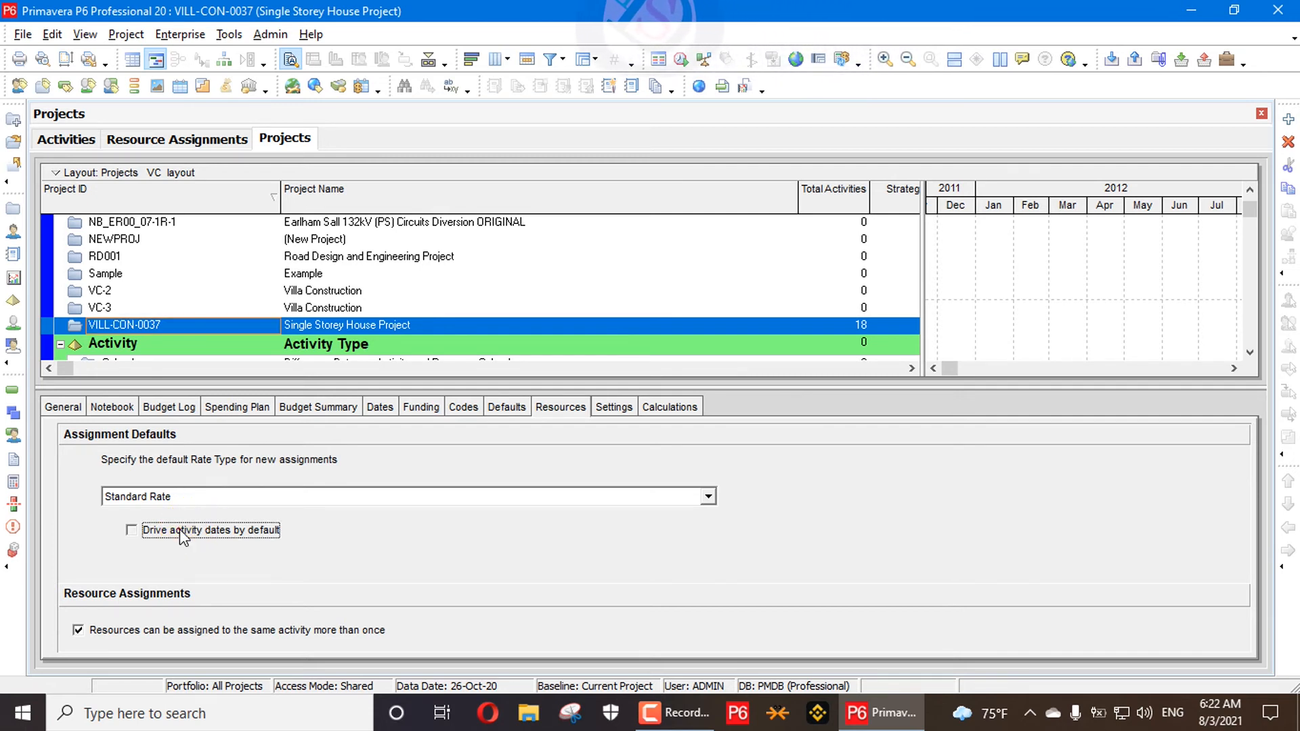
pyautogui.click(66, 138)
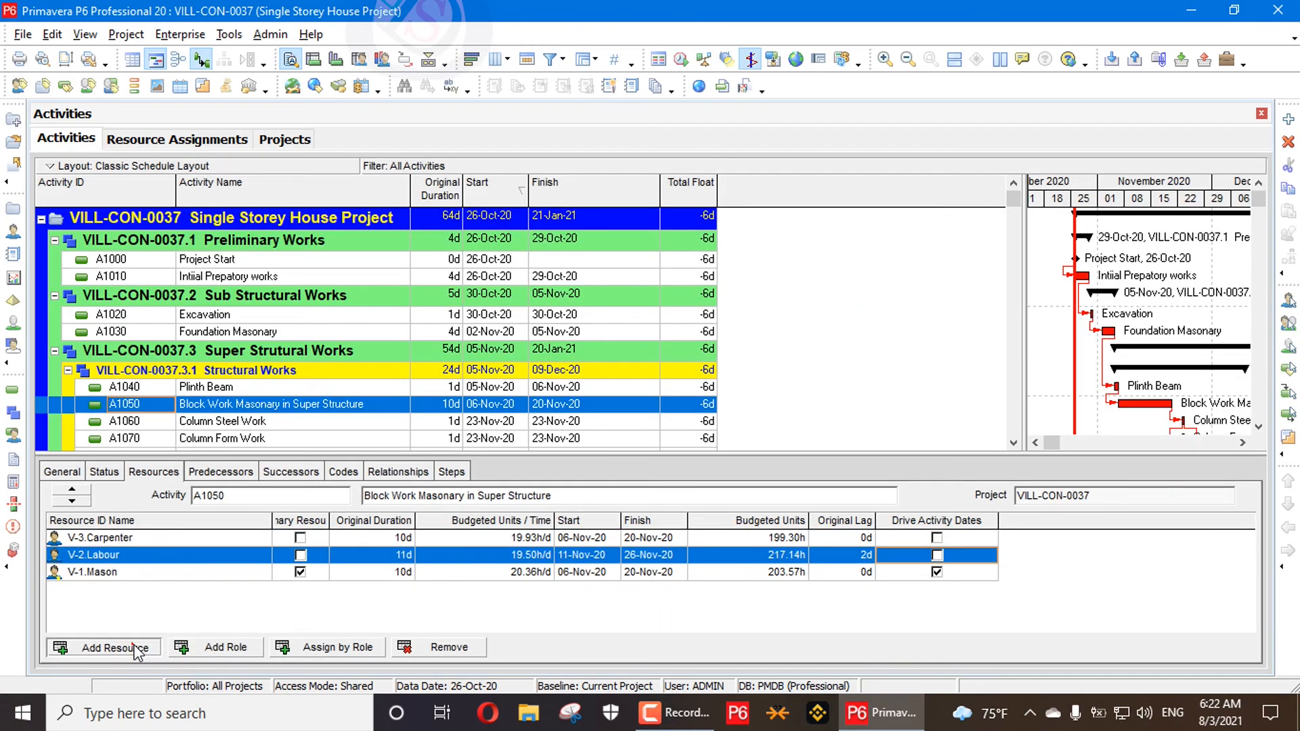
# Assign the V-4 Steel Fixer resource to activity A1050 and select its Drive Activity Dates setting.
pyautogui.click(110, 648)
pyautogui.doubleClick(615, 278)
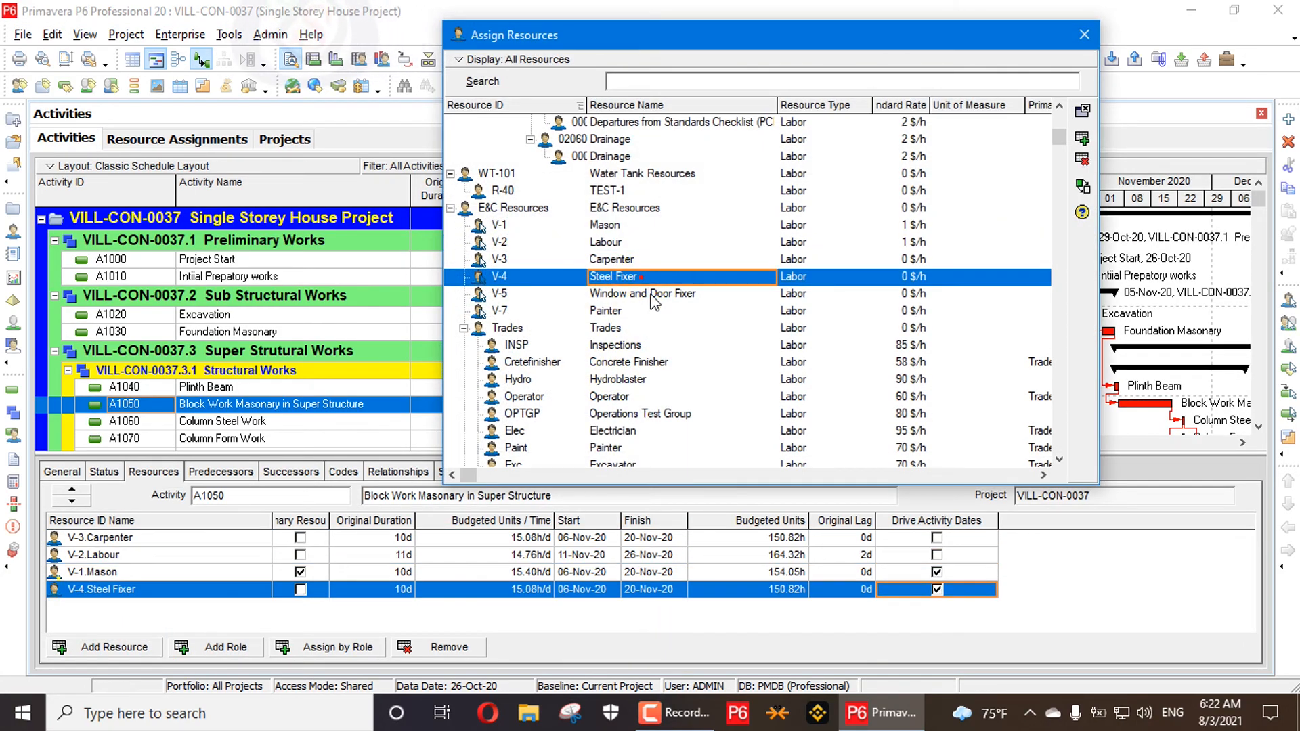
pyautogui.click(938, 590)
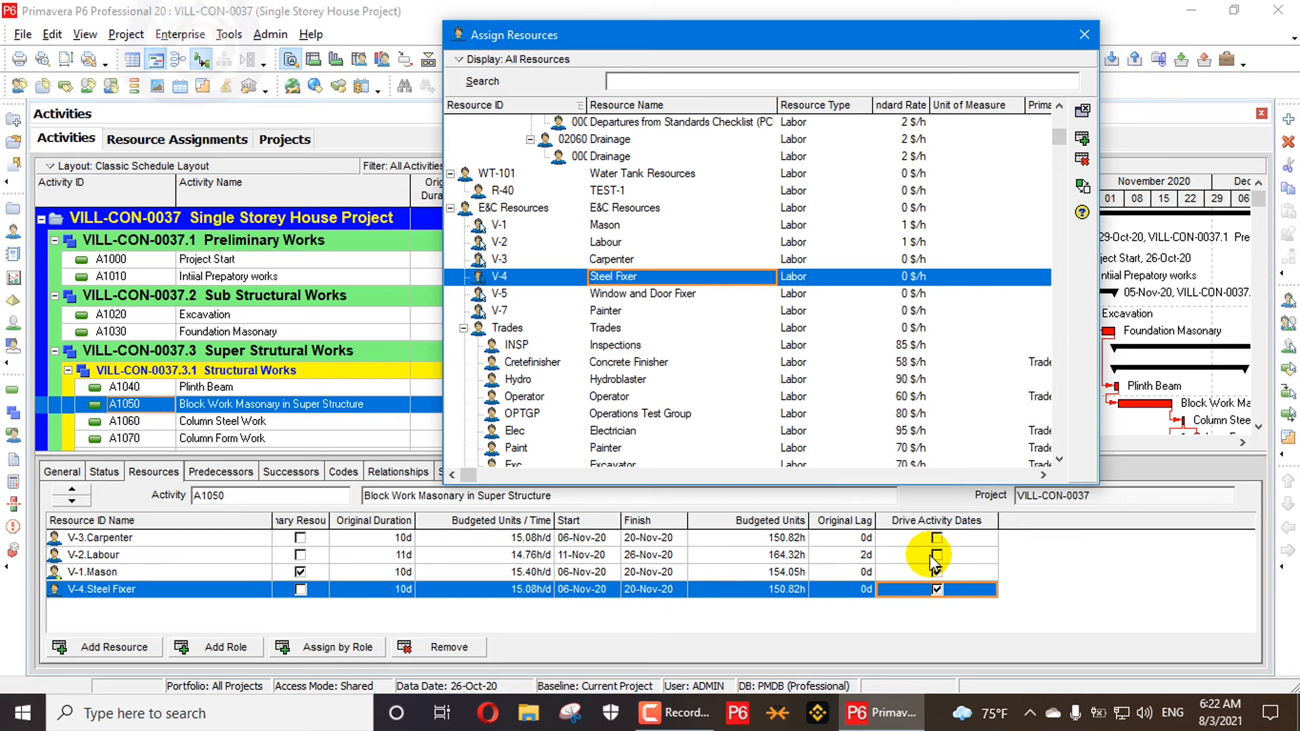